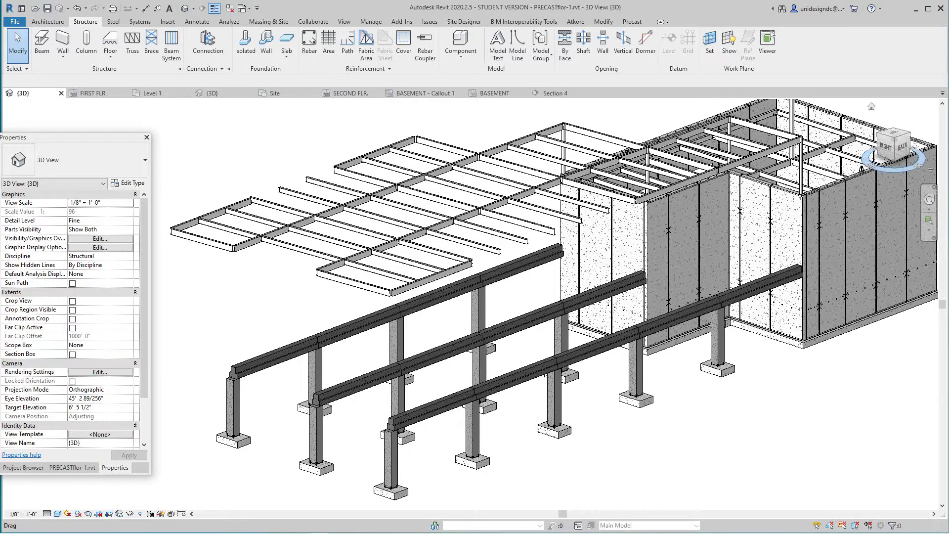
pyautogui.scroll(3, 450, 295)
pyautogui.scroll(2, 451, 295)
# Inspect the beams in 3D, float the Properties panel, and open the FIRST FLR. plan
pyautogui.keyDown('shift'); pyautogui.moveTo(450, 295); pyautogui.dragTo(467, 295, button='middle'); pyautogui.keyUp('shift')
pyautogui.moveTo(712, 409); pyautogui.dragTo(718, 383, button='middle')
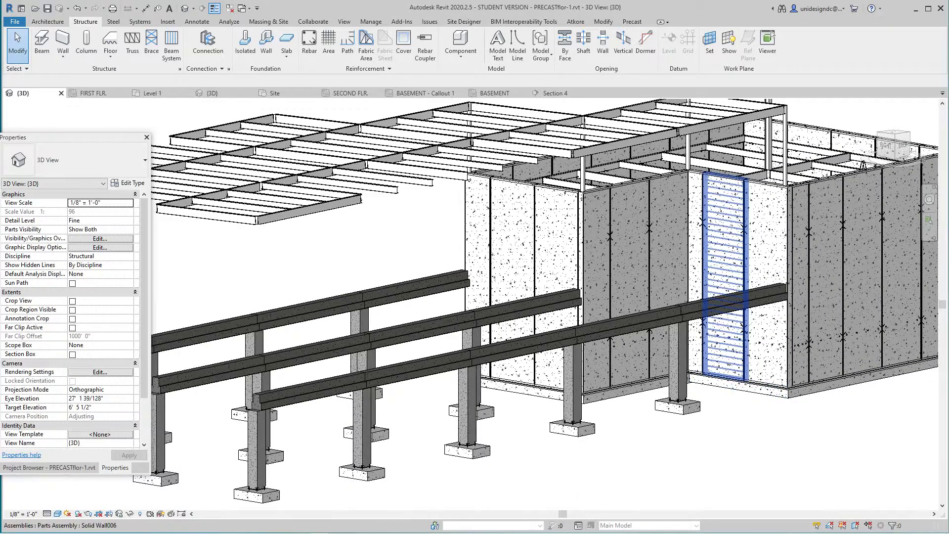
pyautogui.keyDown('shift'); pyautogui.moveTo(767, 282); pyautogui.dragTo(842, 290, button='middle'); pyautogui.keyUp('shift')
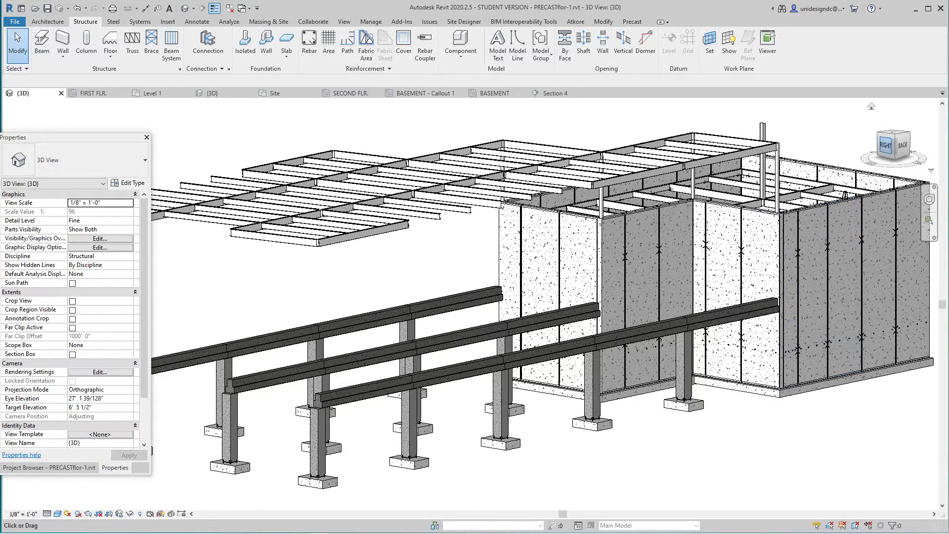
pyautogui.keyDown('shift'); pyautogui.moveTo(435, 275); pyautogui.dragTo(550, 371, button='middle'); pyautogui.keyUp('shift')
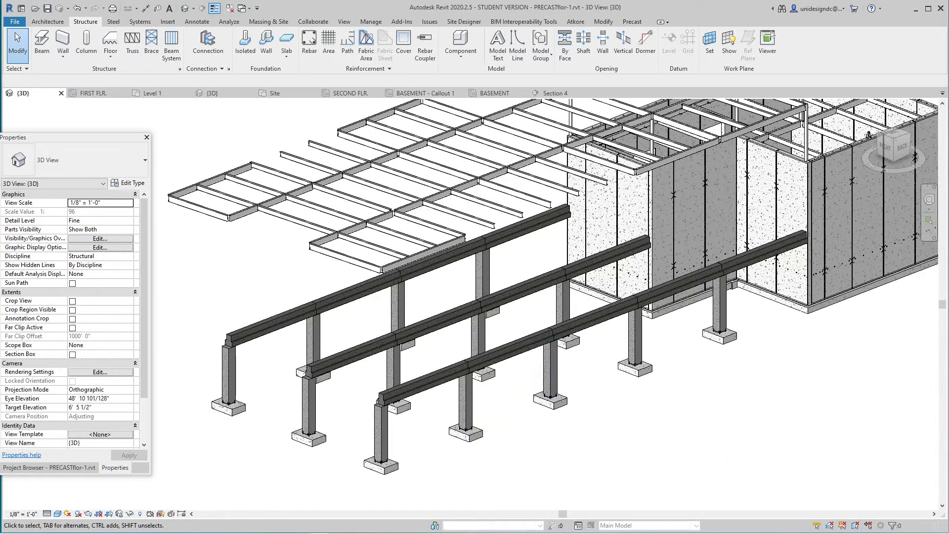
pyautogui.moveTo(70, 138); pyautogui.dragTo(82, 118)
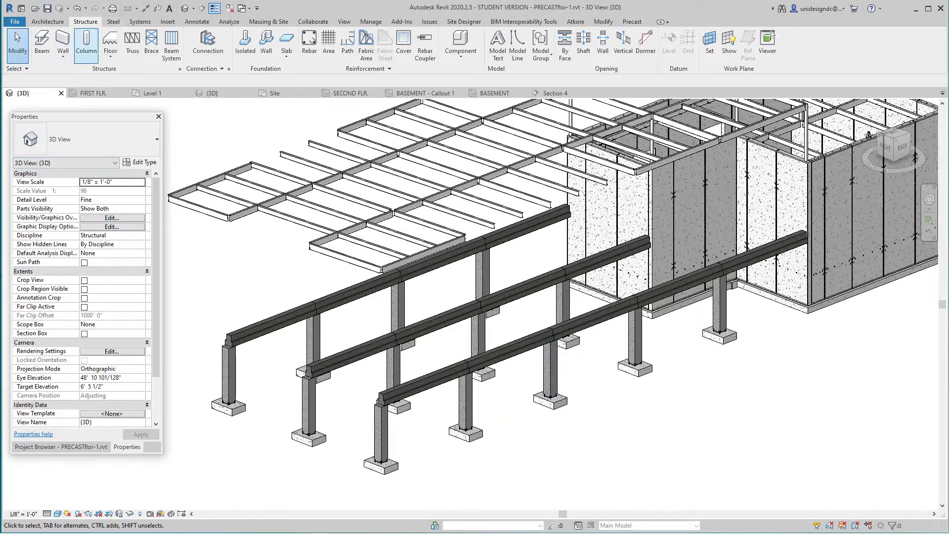
pyautogui.click(94, 93)
pyautogui.scroll(2, 480, 362)
pyautogui.scroll(2, 479, 361)
pyautogui.scroll(1, 480, 361)
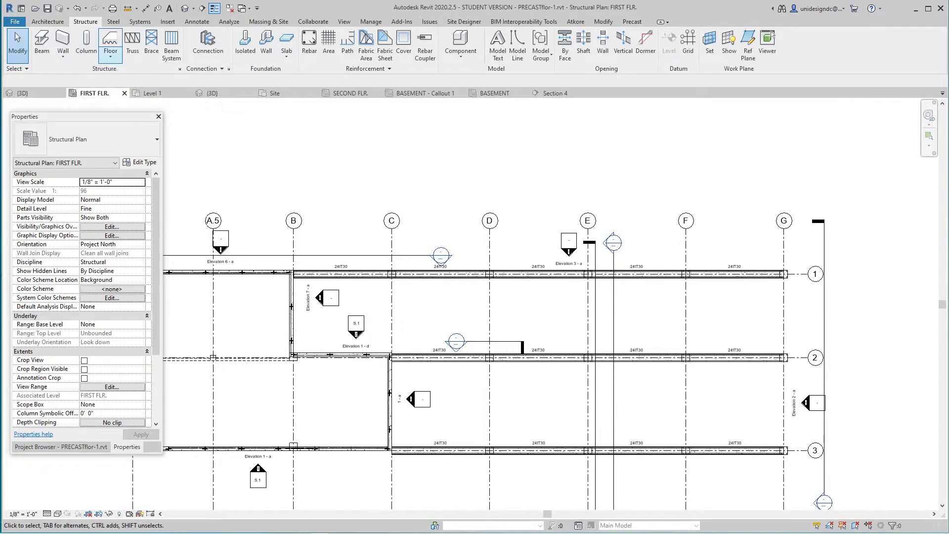
# Start a structural floor with Height Offset 1' 0" and a -1" boundary offset
pyautogui.click(110, 58)
pyautogui.click(138, 75)
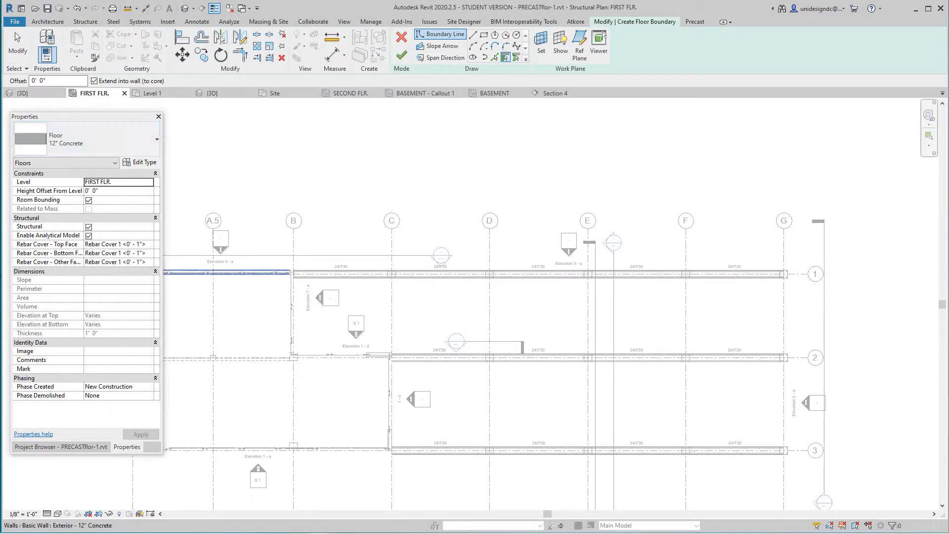
pyautogui.press('Tab')
pyautogui.write('1')
pyautogui.scroll(2, 299, 279)
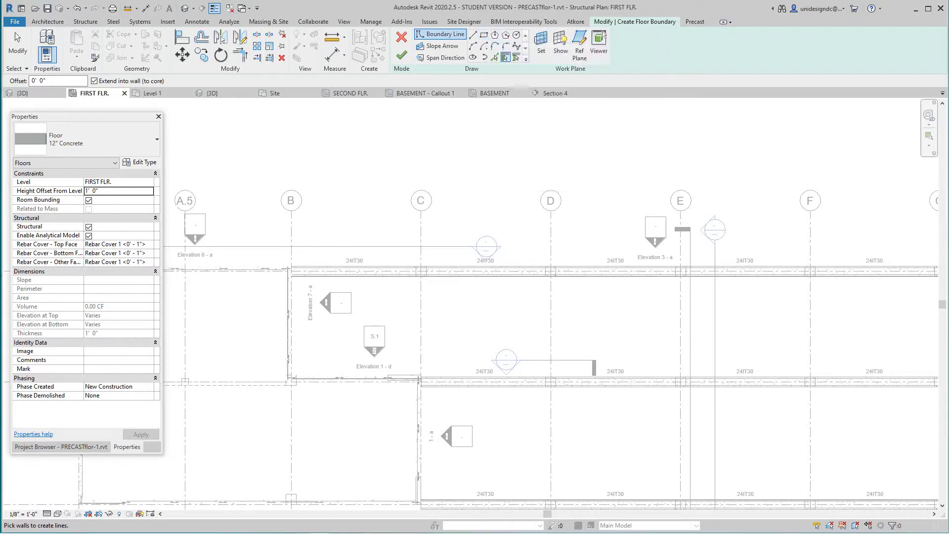
pyautogui.doubleClick(39, 80)
pyautogui.write('1')
pyautogui.scroll(3, 299, 275)
pyautogui.scroll(2, 298, 275)
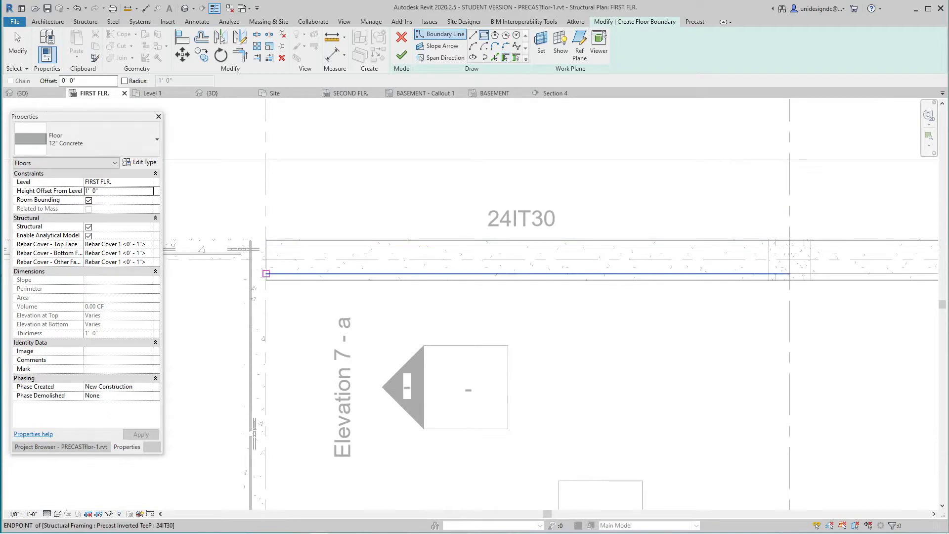
# Draw a -1"-offset rectangle from the beam end at grid B to grid G
pyautogui.click(484, 34)
pyautogui.doubleClick(89, 81)
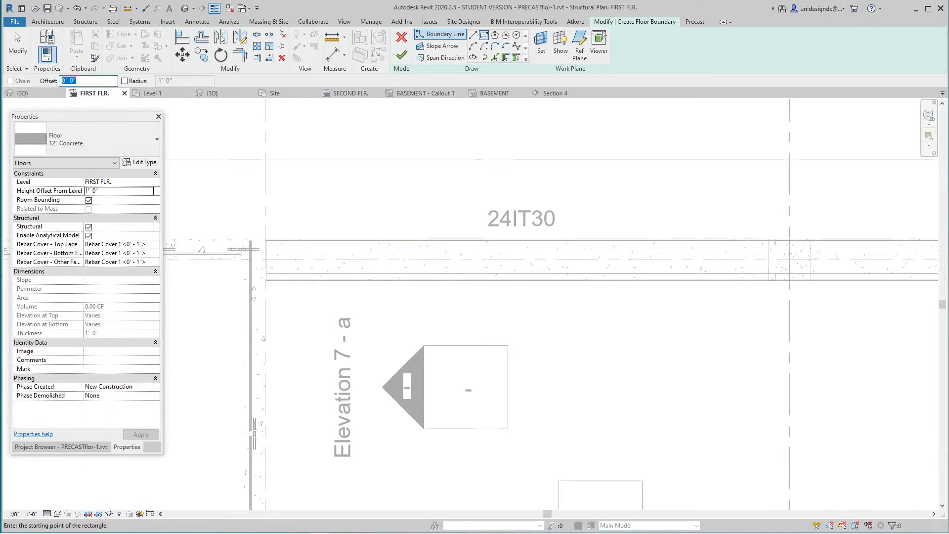
pyautogui.write('-')
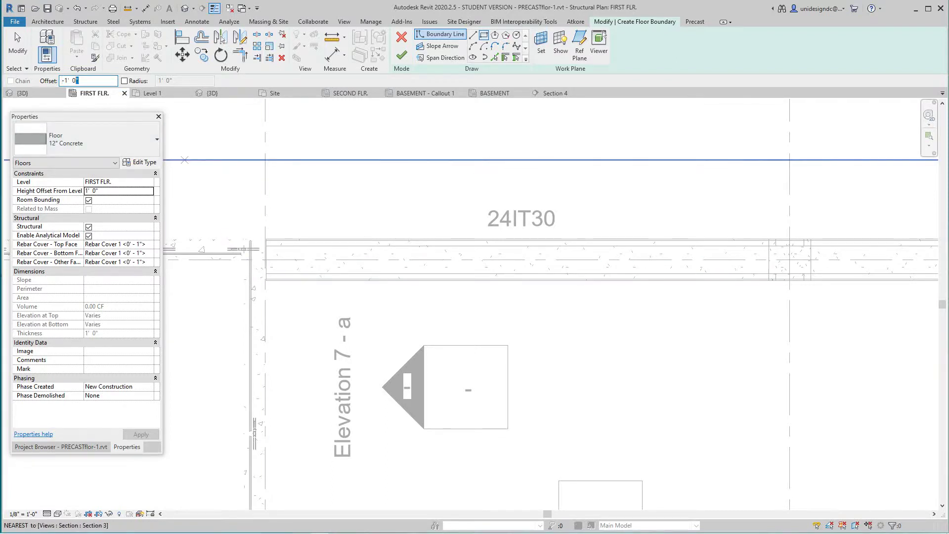
pyautogui.write('1')
pyautogui.press('Return')
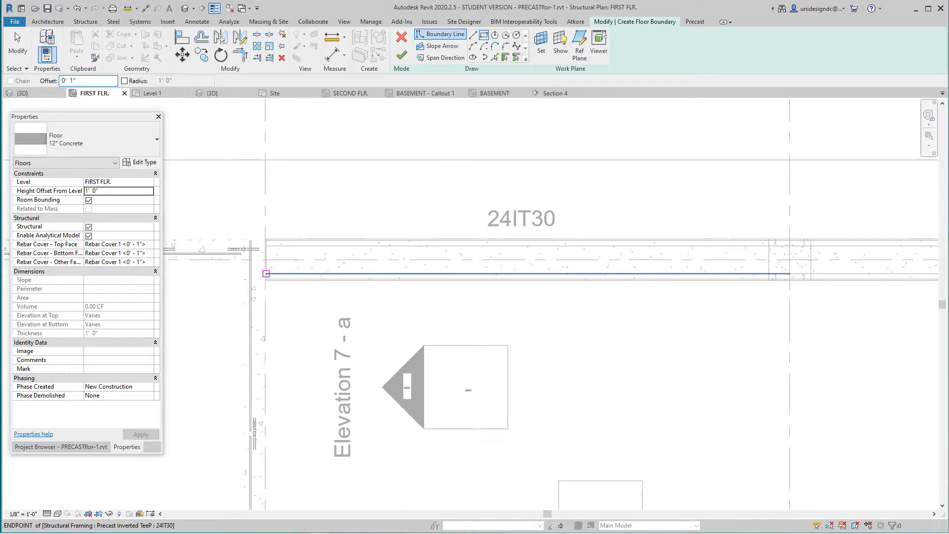
pyautogui.click(266, 274)
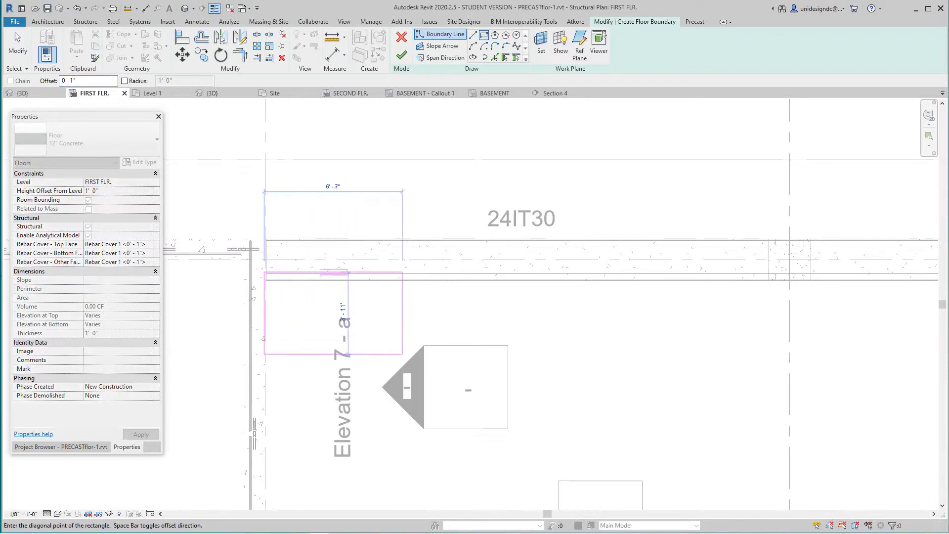
pyautogui.moveTo(76, 81); pyautogui.dragTo(61, 80)
pyautogui.press('BackSpace')
pyautogui.write('-')
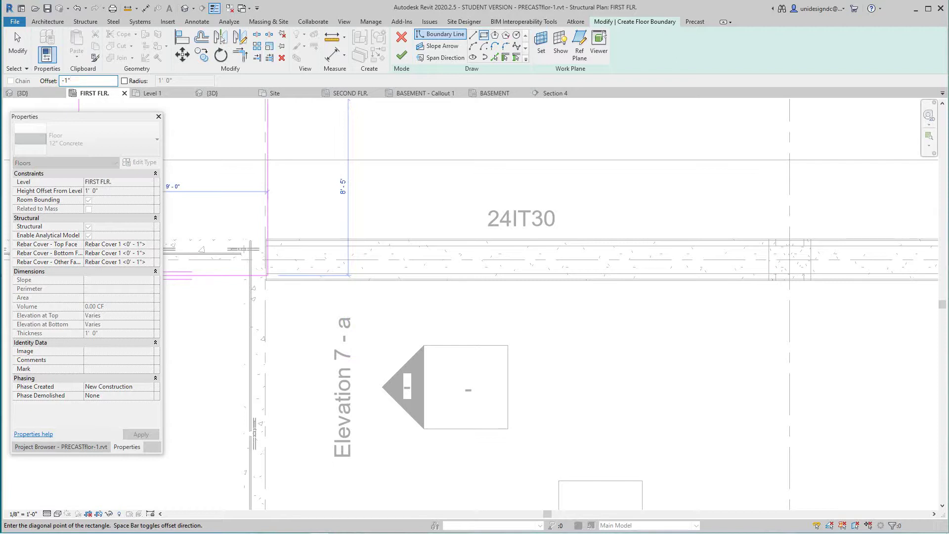
pyautogui.press('Return')
pyautogui.scroll(-2, 487, 371)
pyautogui.scroll(-3, 655, 399)
pyautogui.scroll(2, 349, 339)
pyautogui.scroll(2, 705, 215)
pyautogui.scroll(2, 698, 193)
pyautogui.scroll(2, 693, 383)
pyautogui.scroll(2, 693, 383)
pyautogui.scroll(1, 683, 371)
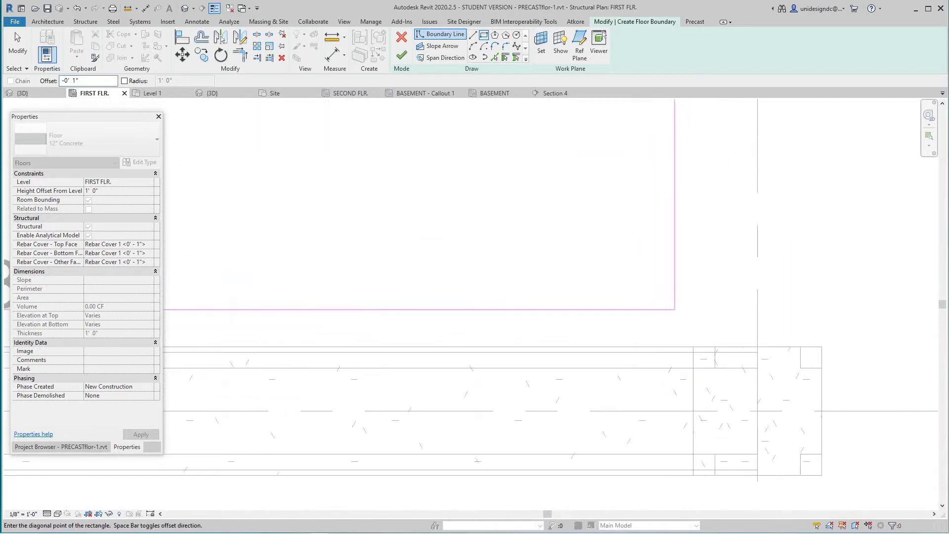
pyautogui.scroll(2, 675, 309)
pyautogui.scroll(1, 712, 331)
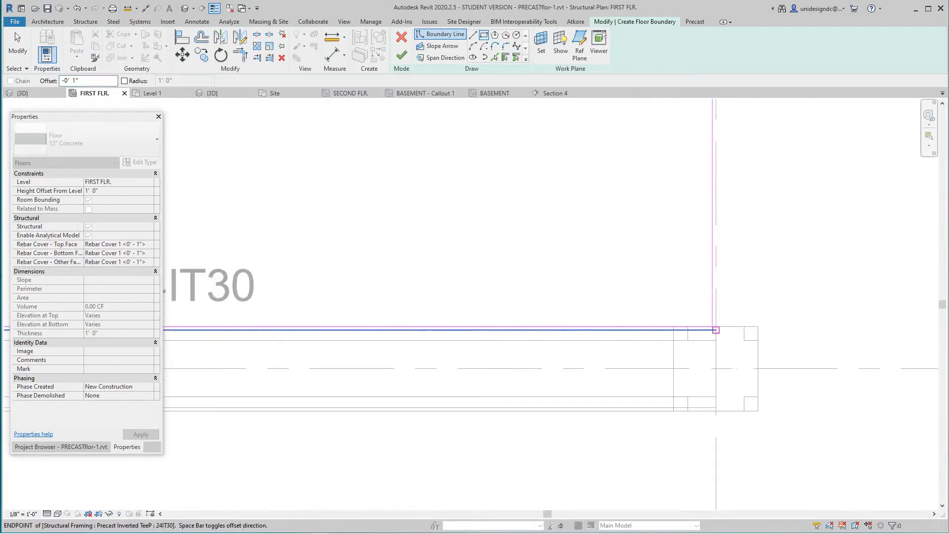
pyautogui.click(716, 330)
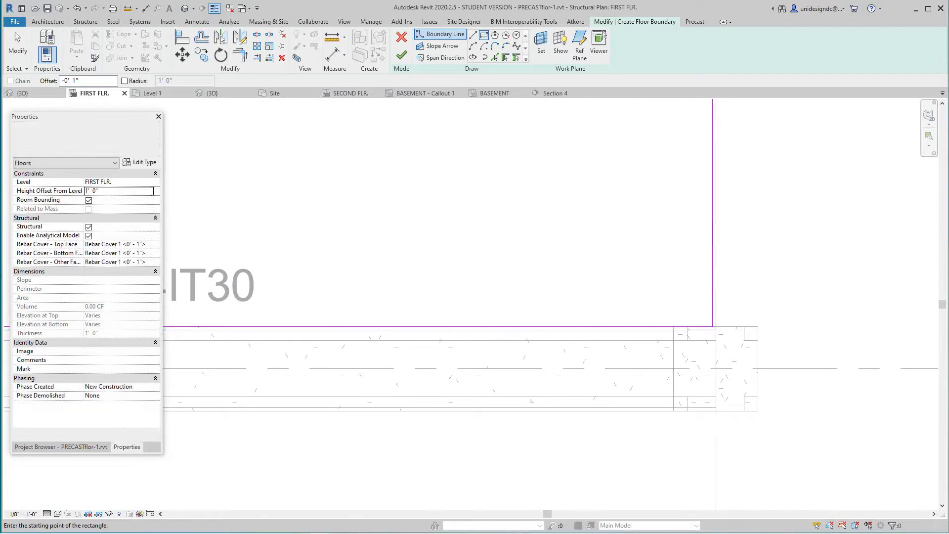
pyautogui.scroll(-2, 716, 332)
pyautogui.scroll(-2, 714, 340)
pyautogui.scroll(-2, 683, 305)
pyautogui.scroll(-1, 682, 304)
pyautogui.click(484, 35)
# Set the span direction, finish the floor, and switch the plan to Shaded
pyautogui.click(443, 57)
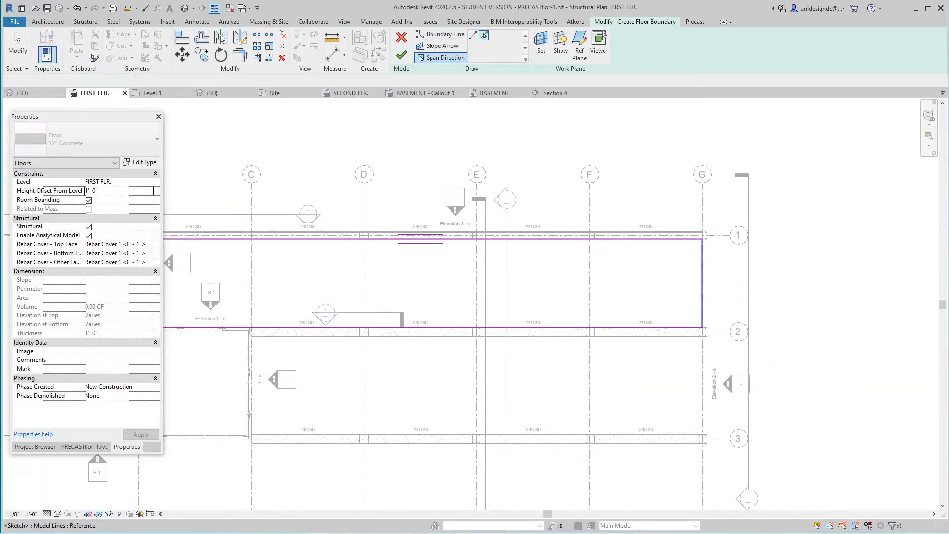
pyautogui.scroll(-1, 701, 282)
pyautogui.scroll(-2, 667, 285)
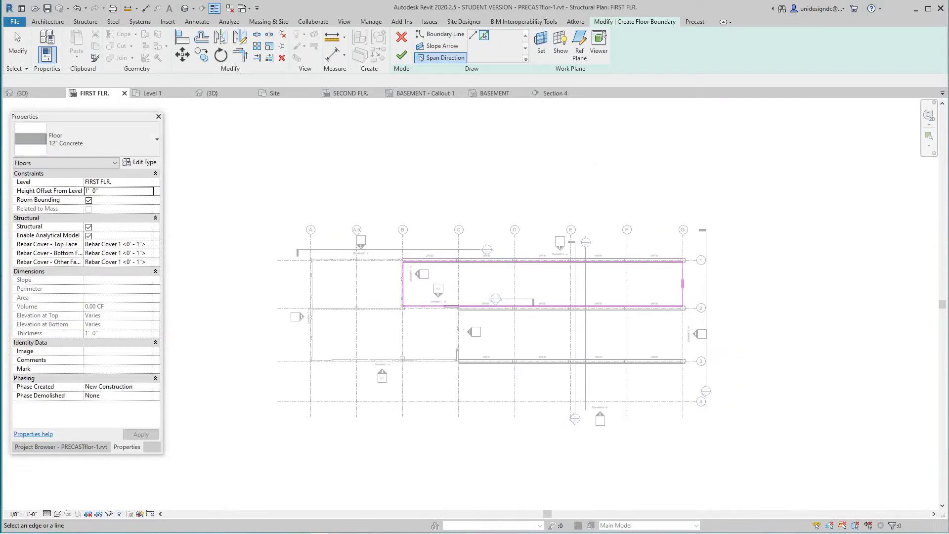
pyautogui.click(401, 56)
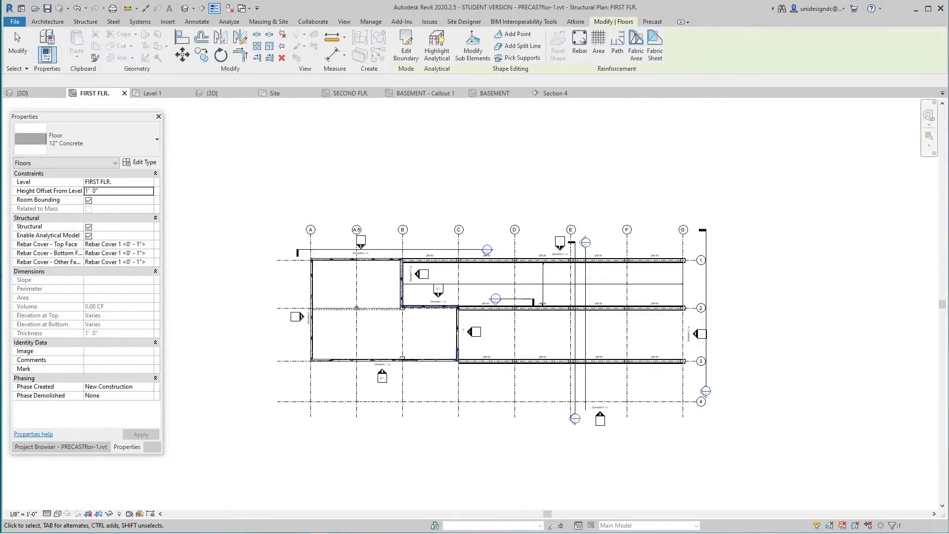
pyautogui.click(58, 513)
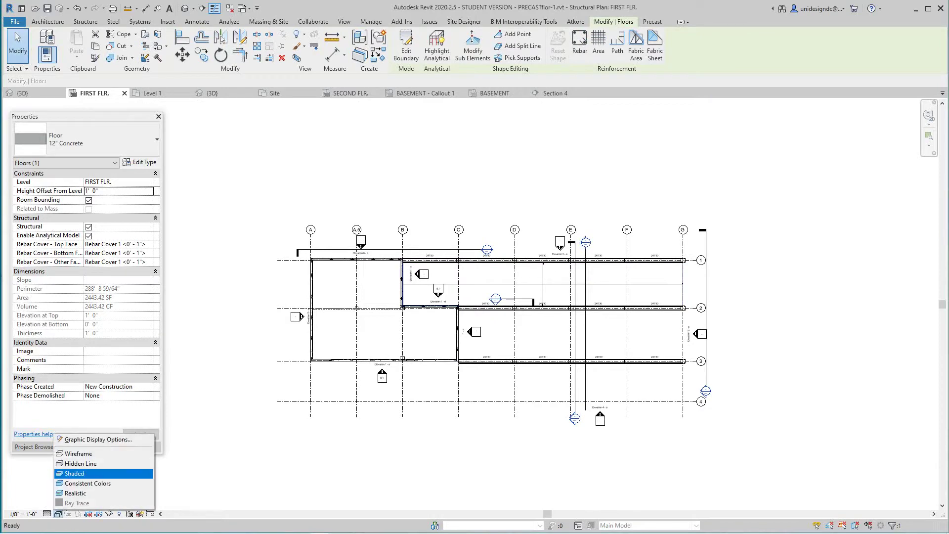
pyautogui.click(75, 474)
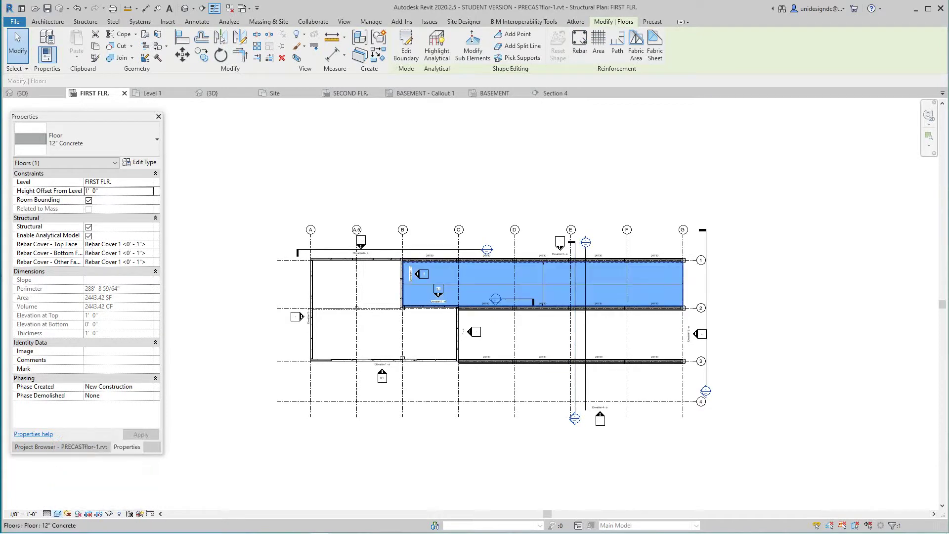
pyautogui.scroll(2, 564, 303)
pyautogui.scroll(2, 563, 303)
pyautogui.scroll(1, 449, 356)
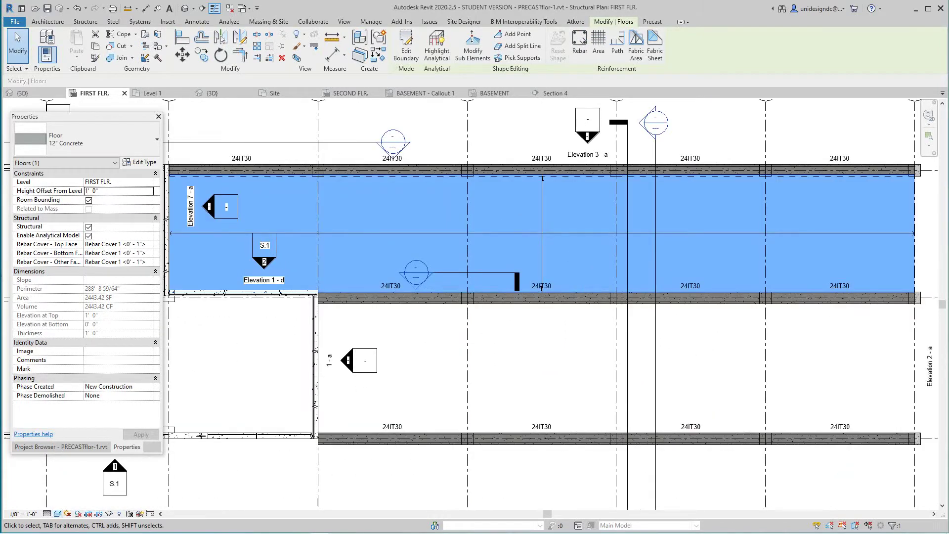
pyautogui.scroll(-2, 419, 353)
pyautogui.press('Escape')
pyautogui.scroll(-1, 419, 353)
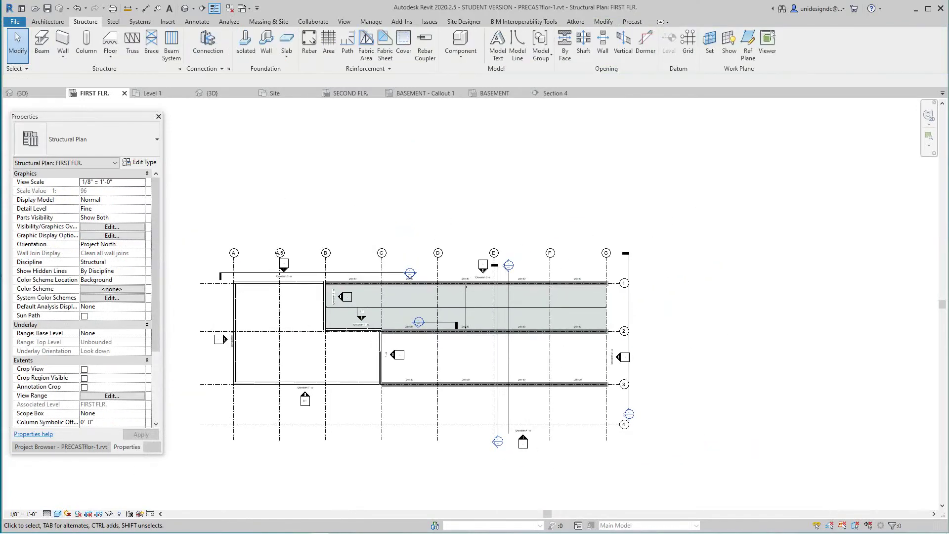
pyautogui.click(186, 9)
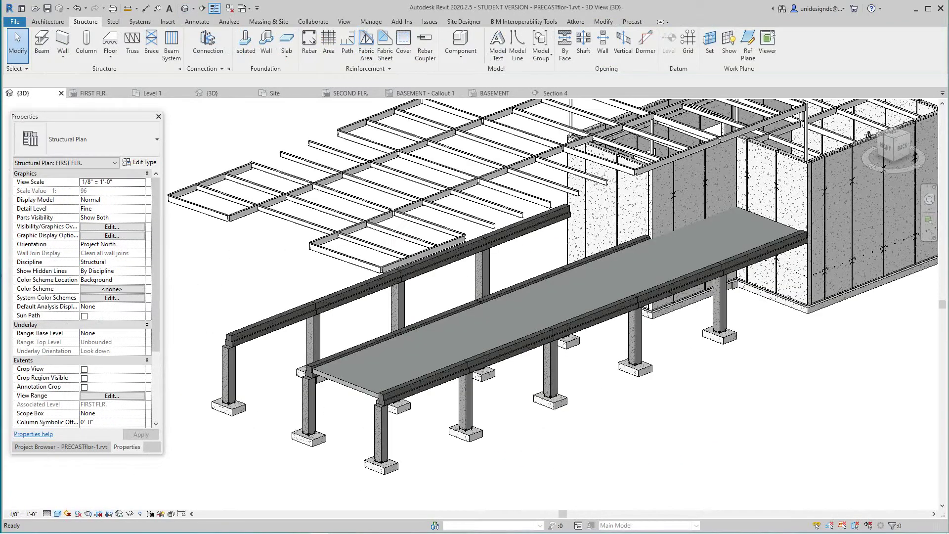
pyautogui.scroll(1, 337, 410)
pyautogui.scroll(1, 336, 410)
pyautogui.scroll(1, 336, 411)
pyautogui.scroll(1, 382, 369)
pyautogui.scroll(1, 382, 370)
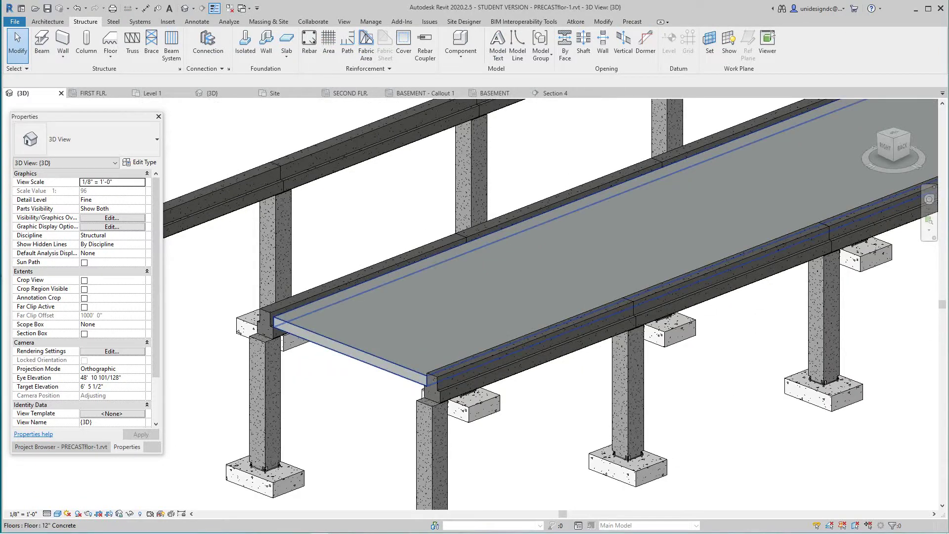
pyautogui.scroll(2, 360, 364)
pyautogui.scroll(1, 360, 363)
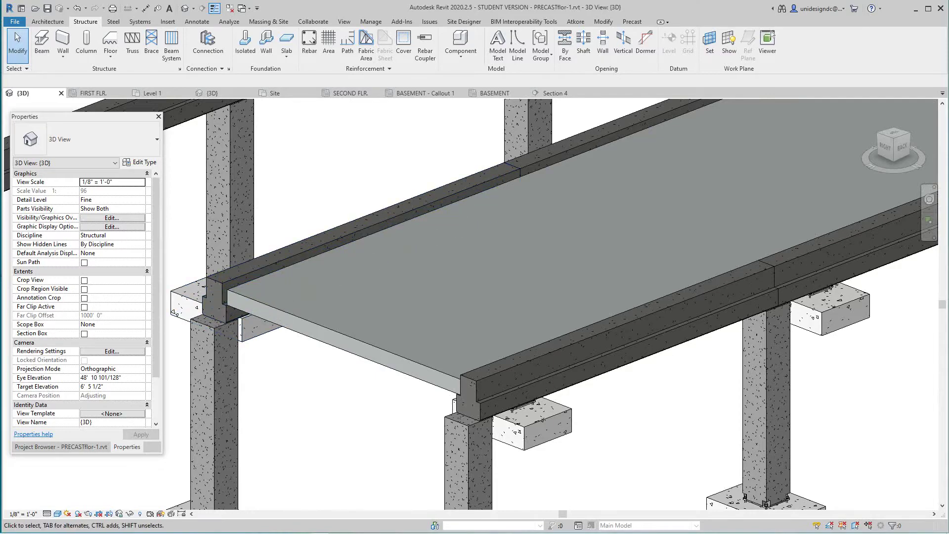
pyautogui.scroll(-3, 356, 364)
pyautogui.moveTo(356, 364); pyautogui.dragTo(373, 381, button='middle')
pyautogui.scroll(-2, 371, 378)
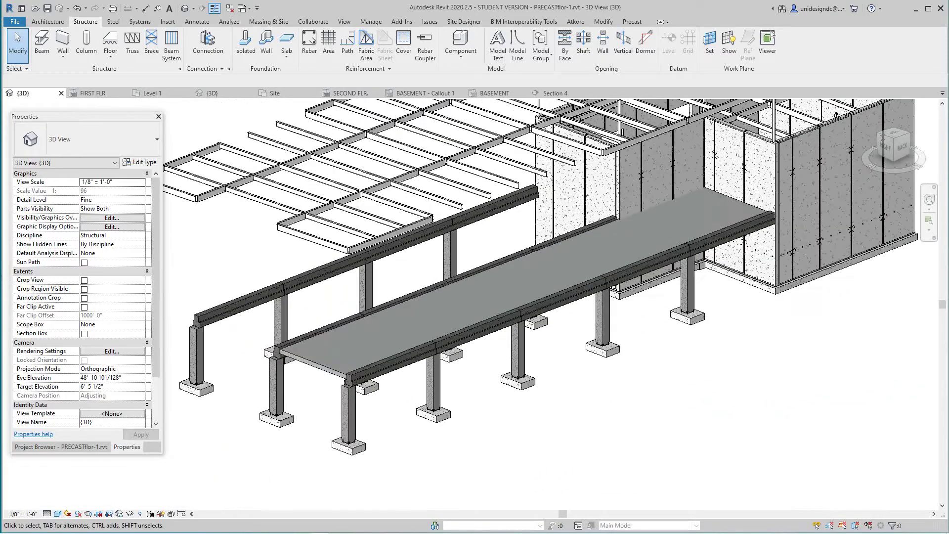
pyautogui.scroll(2, 371, 379)
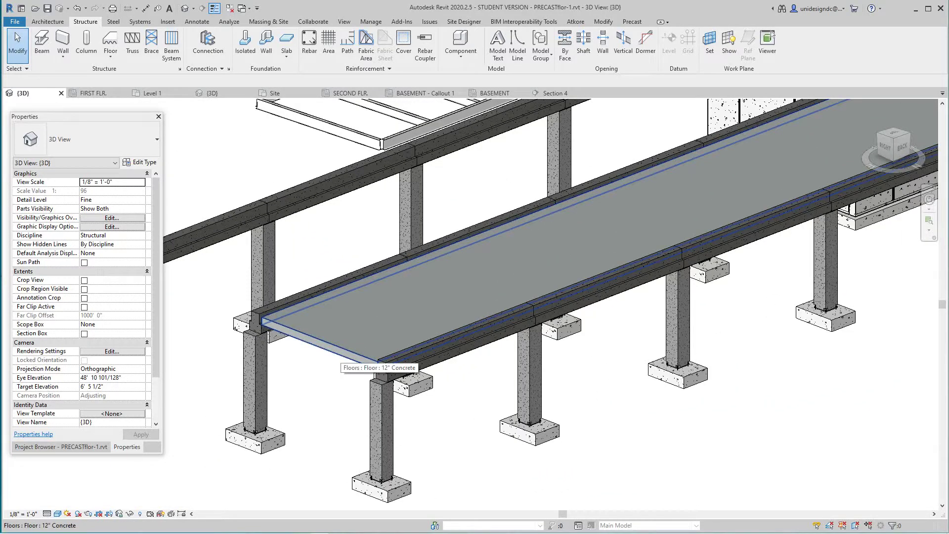
pyautogui.scroll(-2, 345, 359)
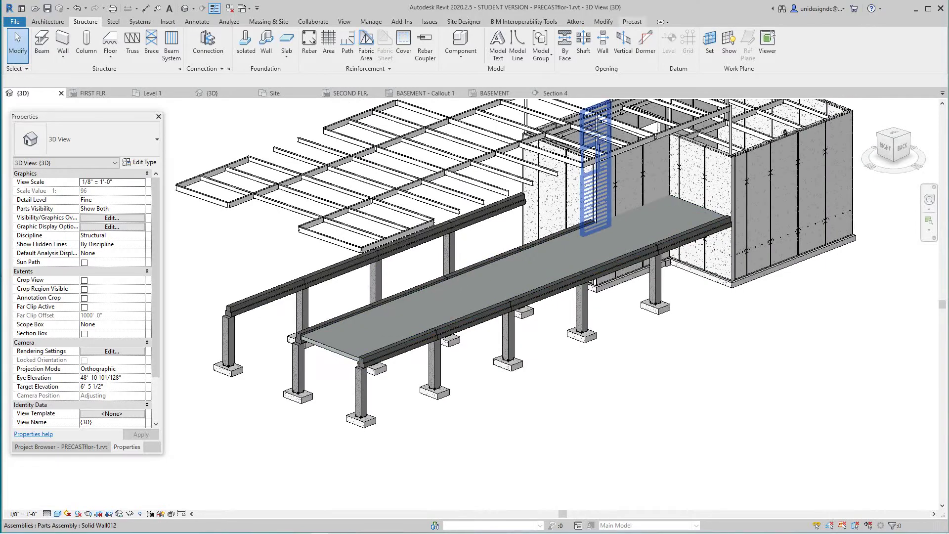
# Select the 12" concrete floor and split it into Solid Slab precast parts
pyautogui.click(632, 21)
pyautogui.scroll(-1, 508, 260)
pyautogui.scroll(3, 326, 348)
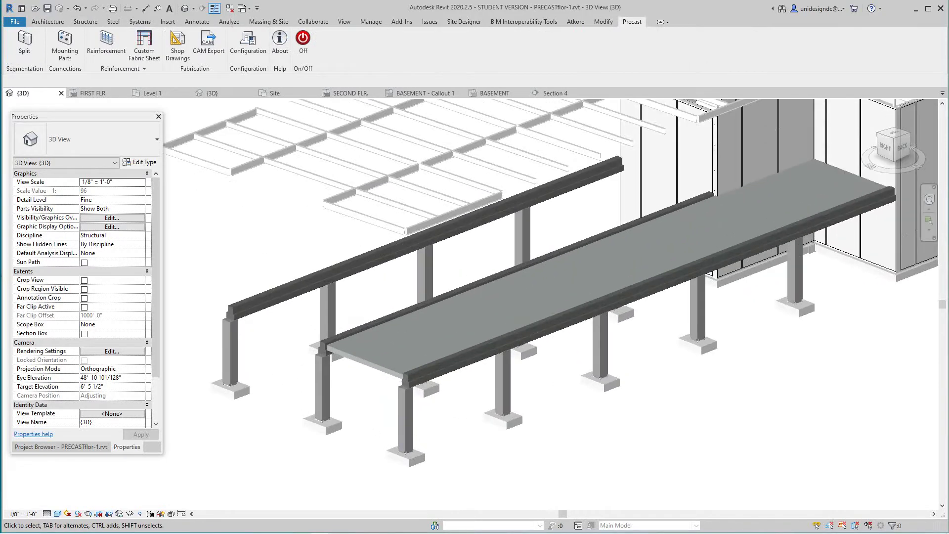
pyautogui.click(327, 348)
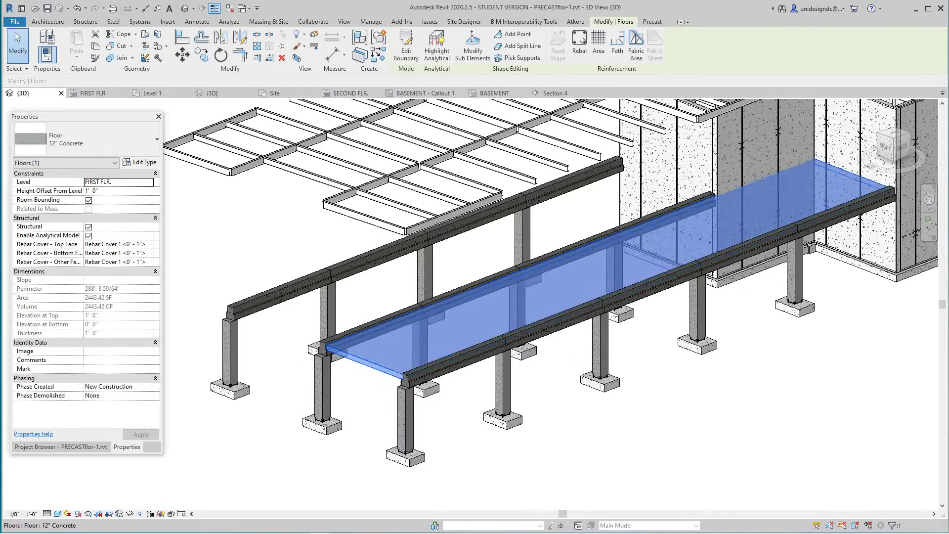
pyautogui.click(653, 22)
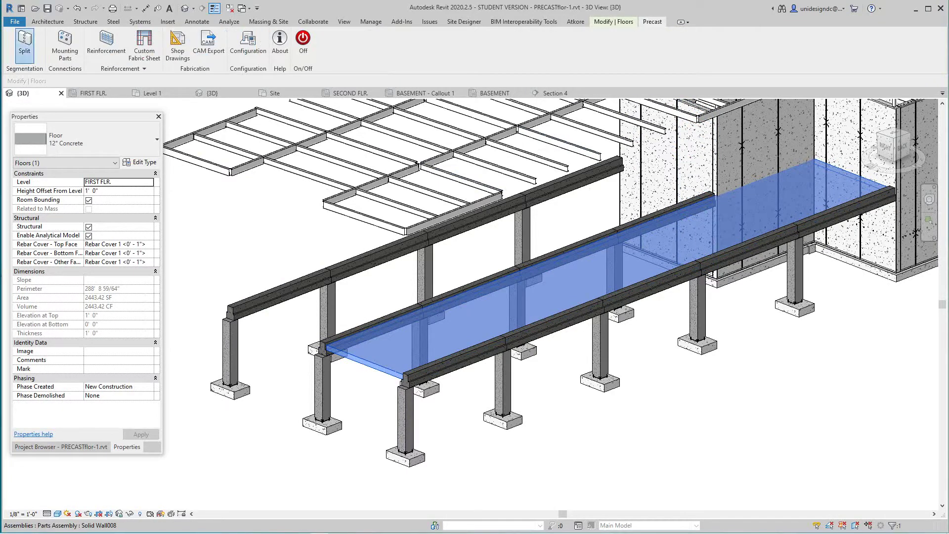
pyautogui.click(24, 43)
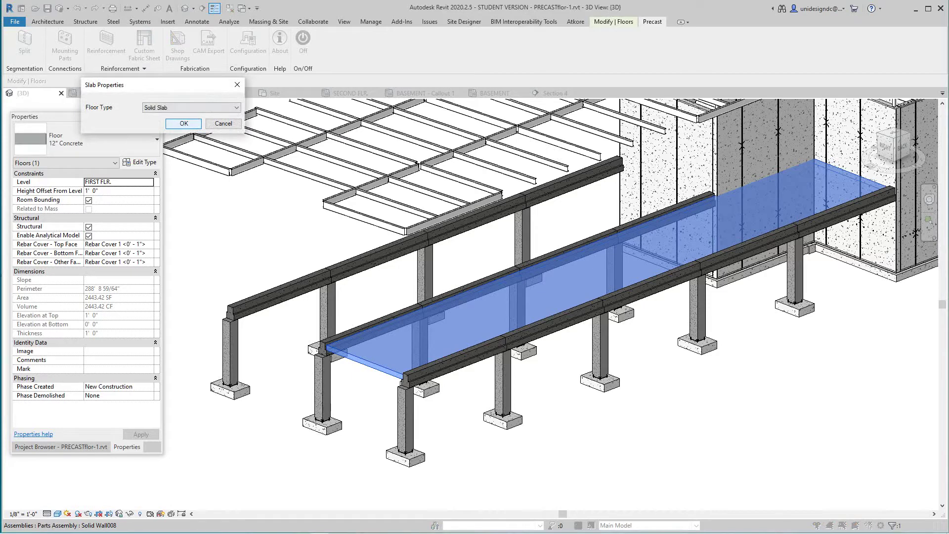
pyautogui.click(223, 123)
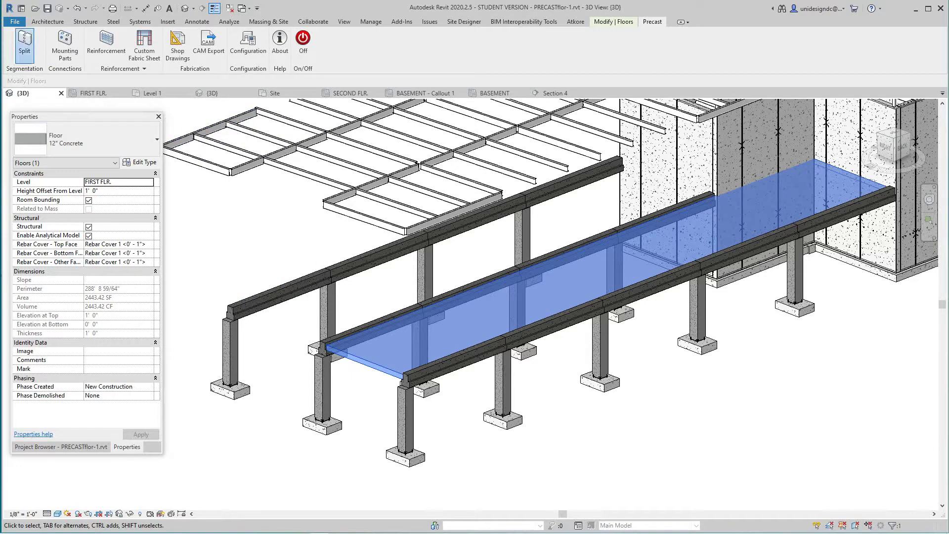
pyautogui.click(25, 43)
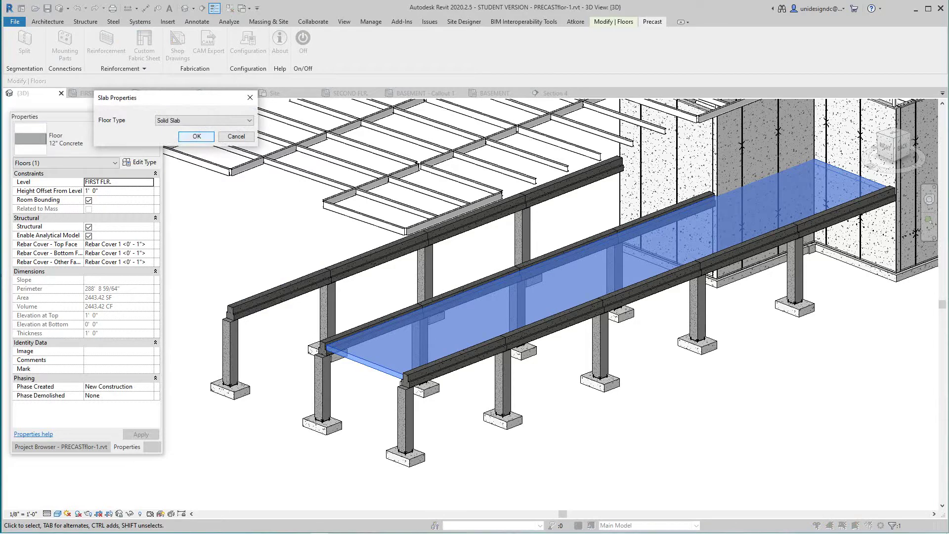
pyautogui.click(196, 136)
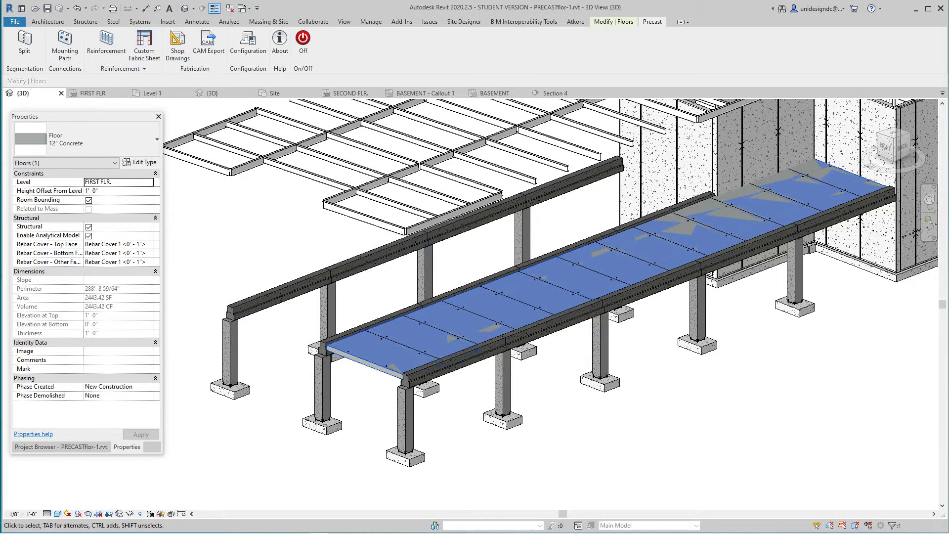
# Edit the reinforcement type: 1" cover offset and 6 500S inside bars
pyautogui.click(106, 43)
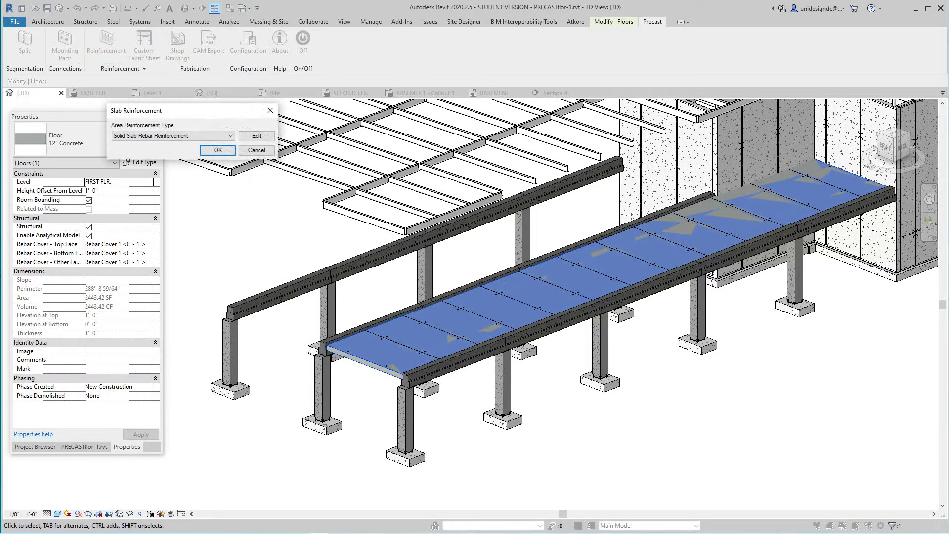
pyautogui.click(256, 136)
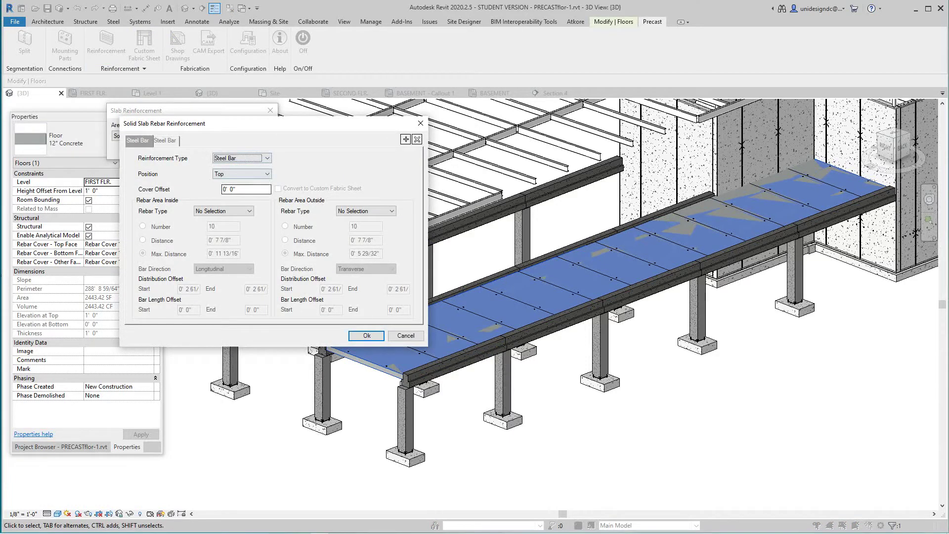
pyautogui.click(229, 189)
pyautogui.write('1')
pyautogui.press('Tab')
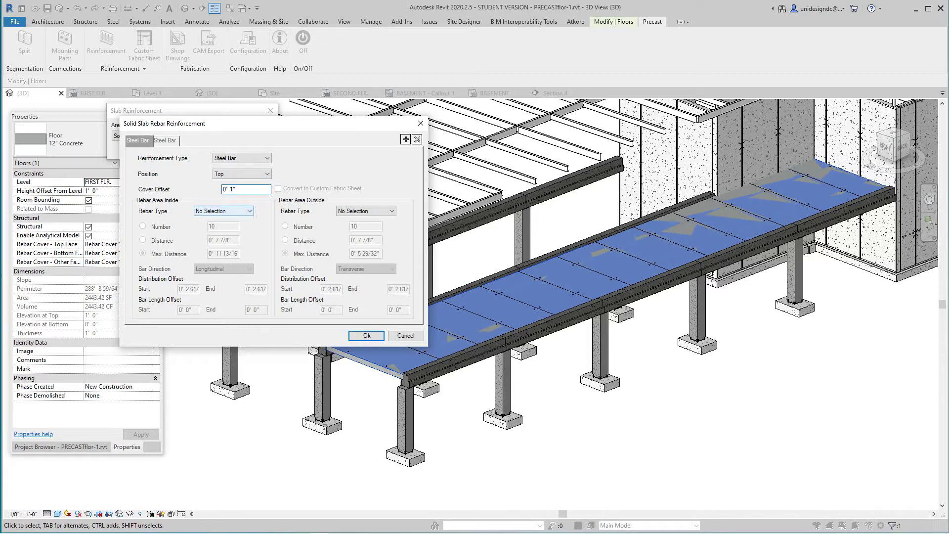
pyautogui.hotkey('alt', 'Down')
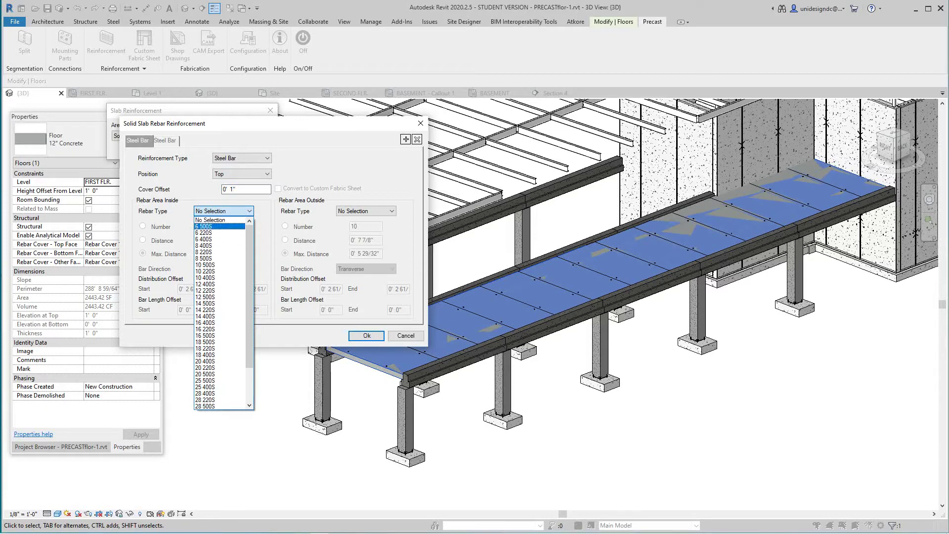
pyautogui.press('Down')
pyautogui.press('Return')
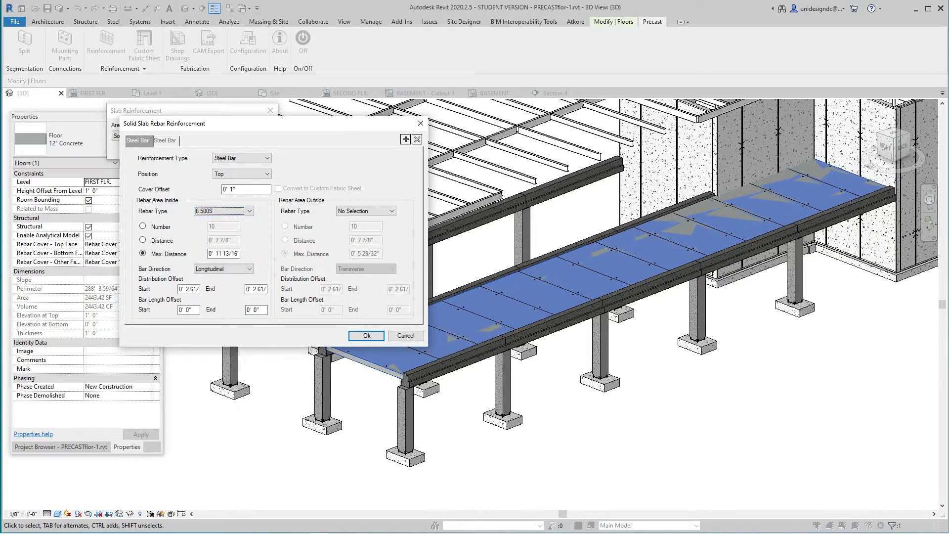
# Set outside bars to 6 500S at the Bottom position and accept the type
pyautogui.press('Tab')
pyautogui.hotkey('alt', 'Down')
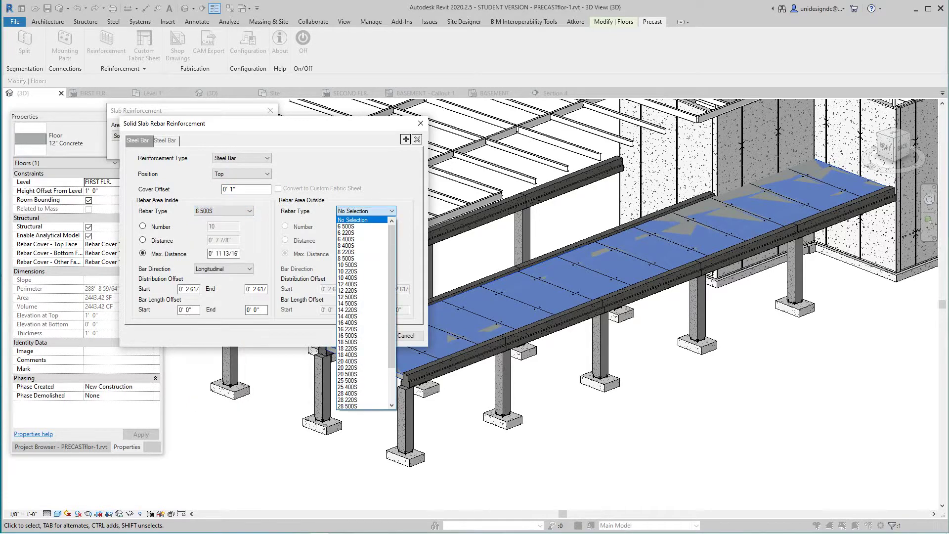
pyautogui.press('Down')
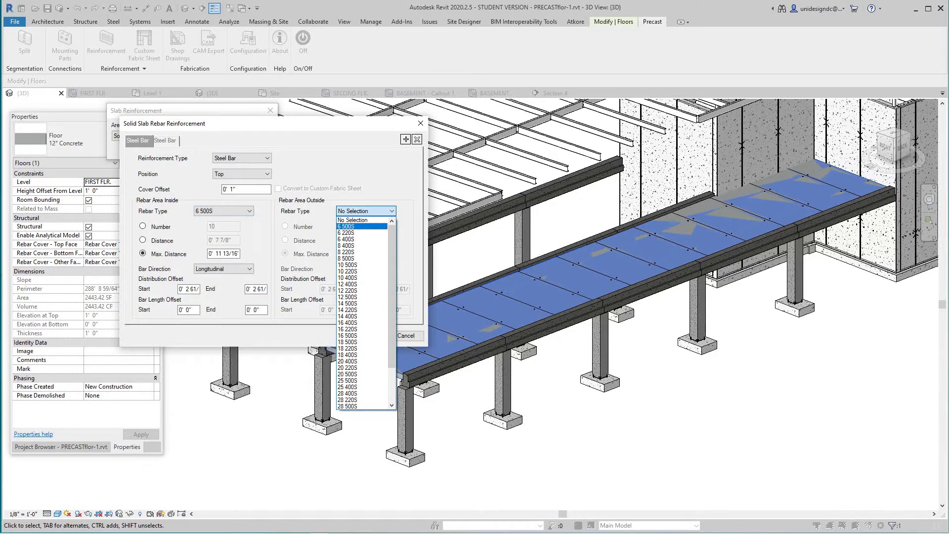
pyautogui.press('Return')
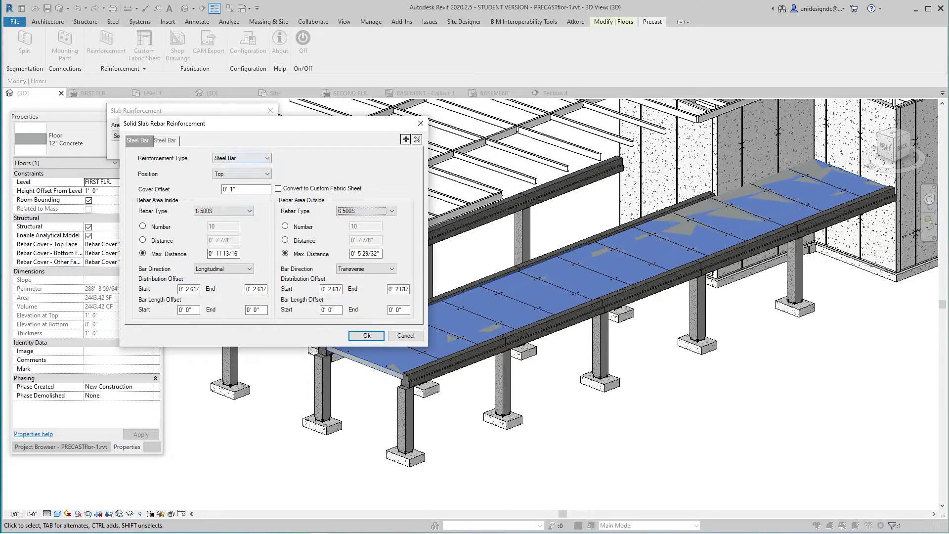
pyautogui.click(243, 173)
pyautogui.click(237, 190)
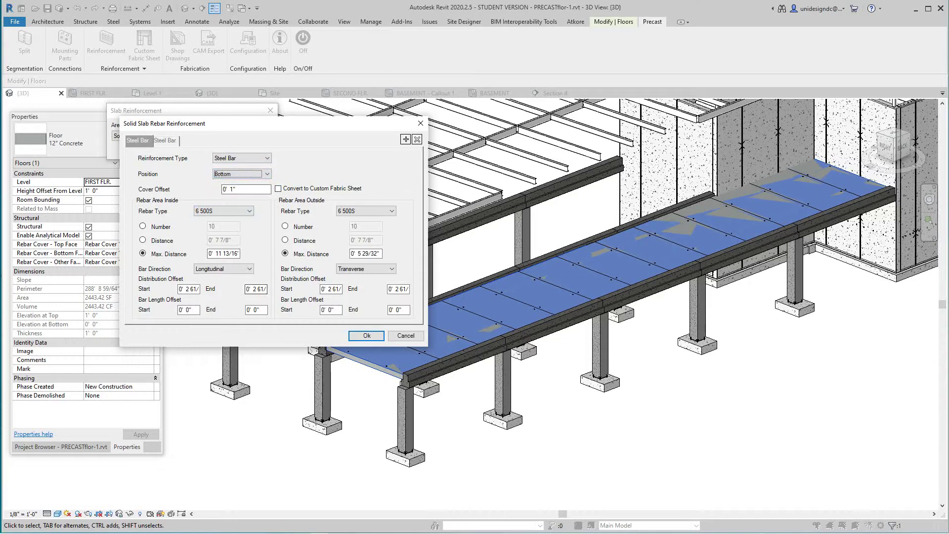
pyautogui.click(242, 174)
pyautogui.click(238, 190)
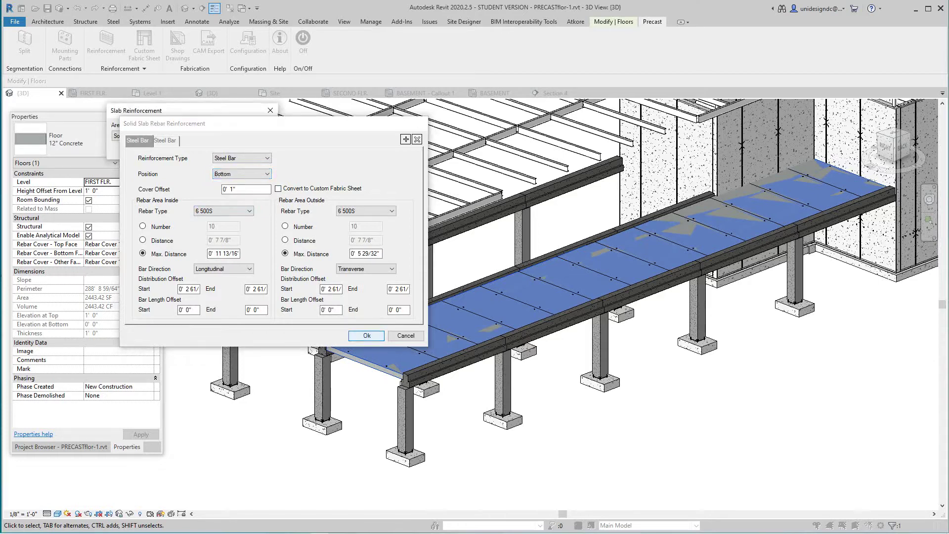
pyautogui.click(366, 335)
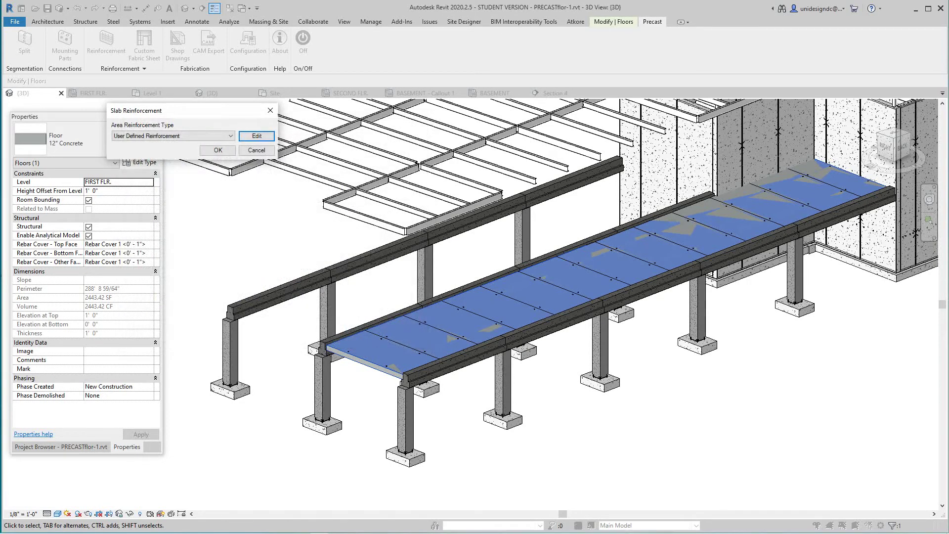
# Apply the reinforcement, inspect the rebar in Wireframe, then switch to Consistent Colors
pyautogui.click(218, 151)
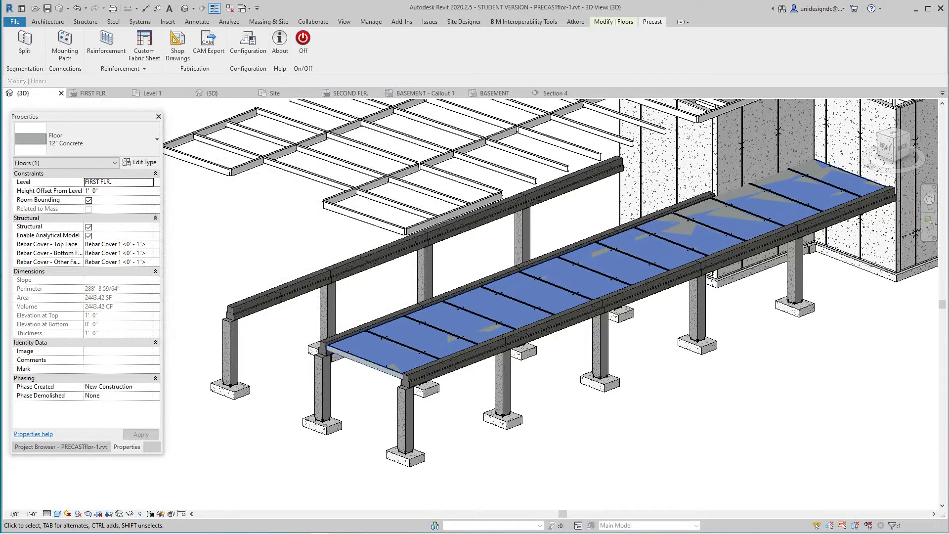
pyautogui.scroll(2, 390, 379)
pyautogui.scroll(2, 389, 378)
pyautogui.scroll(1, 390, 378)
pyautogui.moveTo(390, 378)
pyautogui.mouseDown(button='middle')
pyautogui.moveTo(364, 372)
pyautogui.moveTo(413, 392)
pyautogui.mouseUp(button='middle')
pyautogui.click(56, 514)
pyautogui.click(82, 454)
pyautogui.scroll(-2, 630, 357)
pyautogui.scroll(1, 630, 356)
pyautogui.scroll(1, 631, 356)
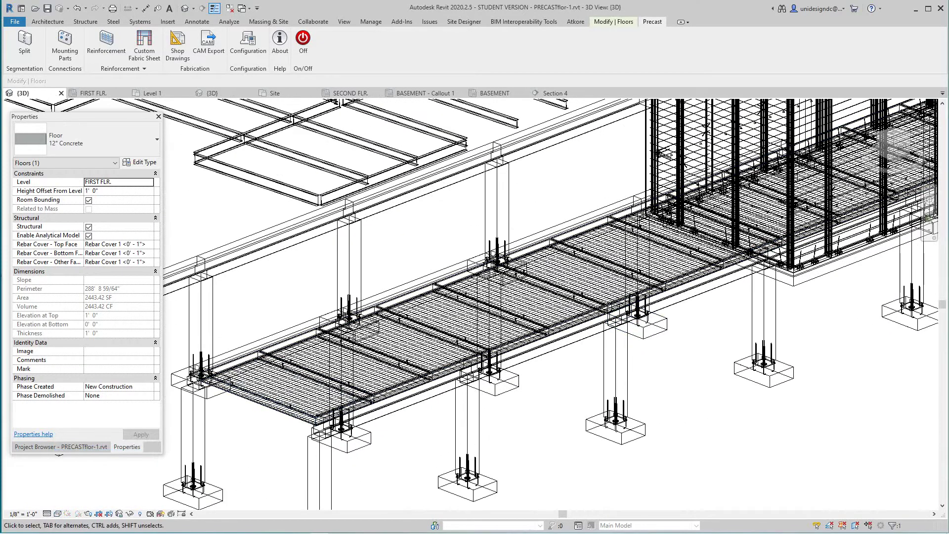
pyautogui.click(57, 514)
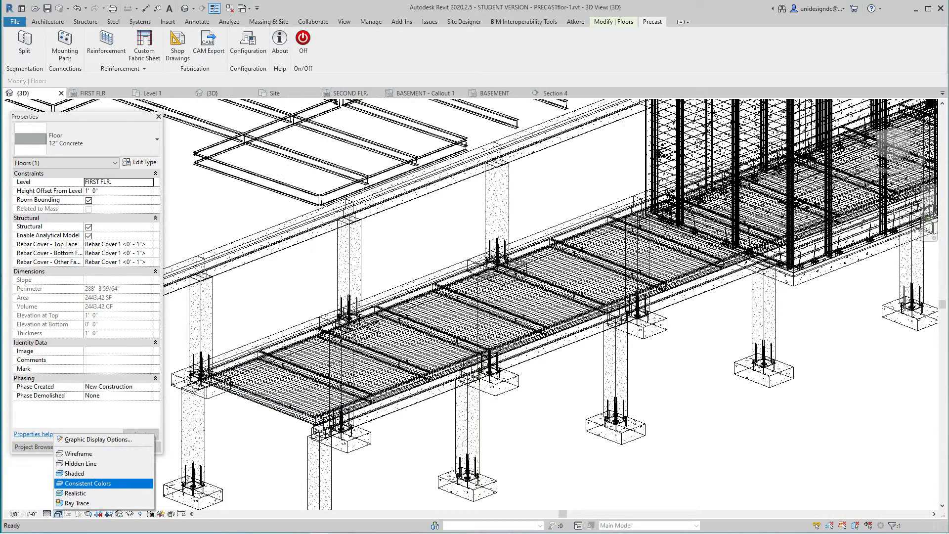
pyautogui.click(88, 483)
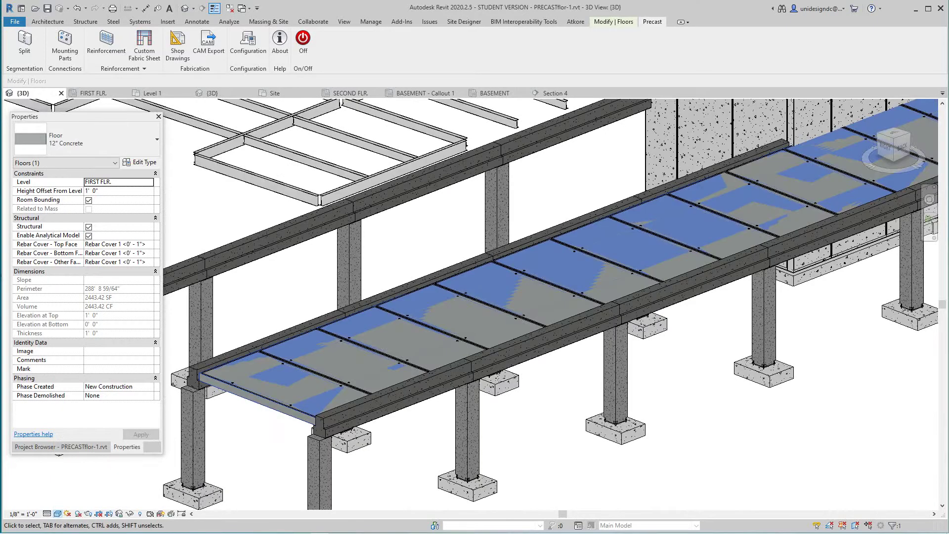
pyautogui.scroll(-3, 549, 297)
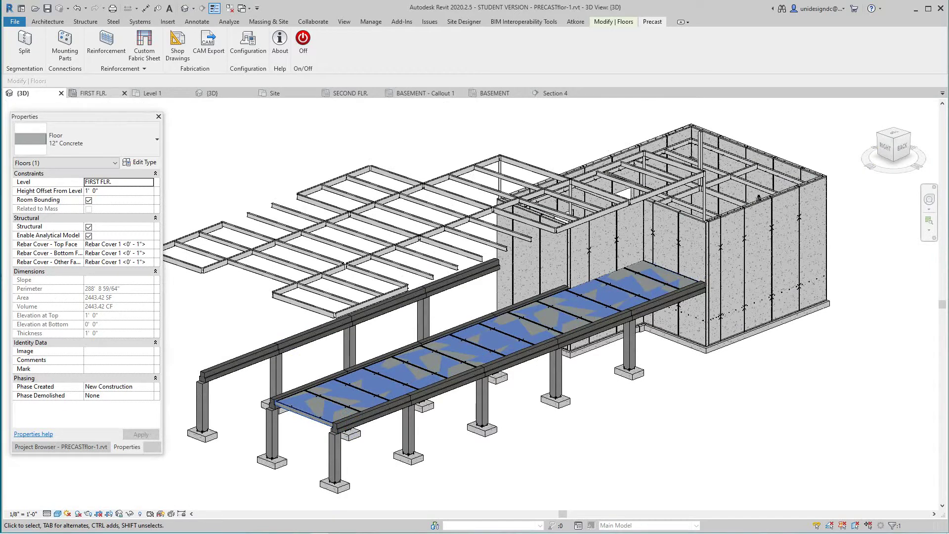
# Return to the FIRST FLR. plan, deselect the floor, and open the Structure Floor dropdown
pyautogui.hotkey('ctrl', 'Tab')
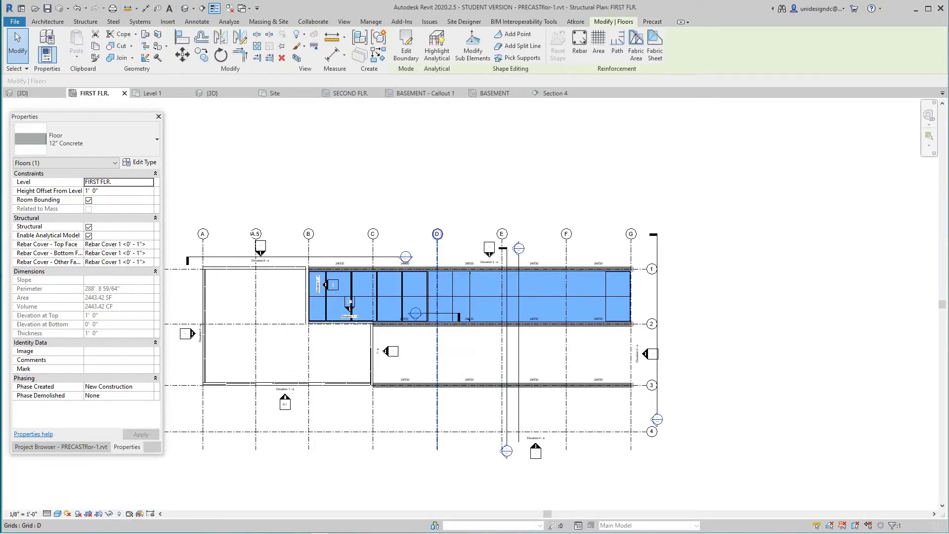
pyautogui.scroll(1, 295, 138)
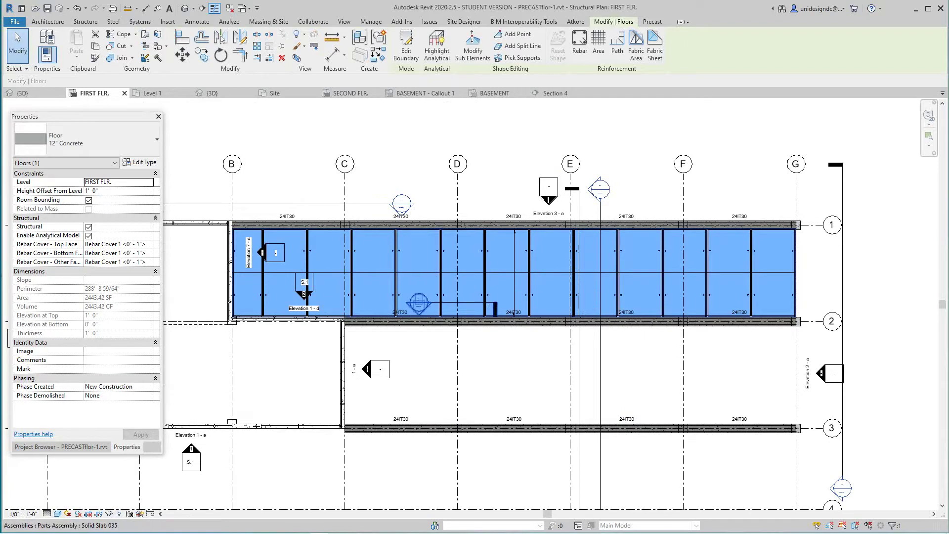
pyautogui.click(416, 371)
pyautogui.scroll(2, 416, 371)
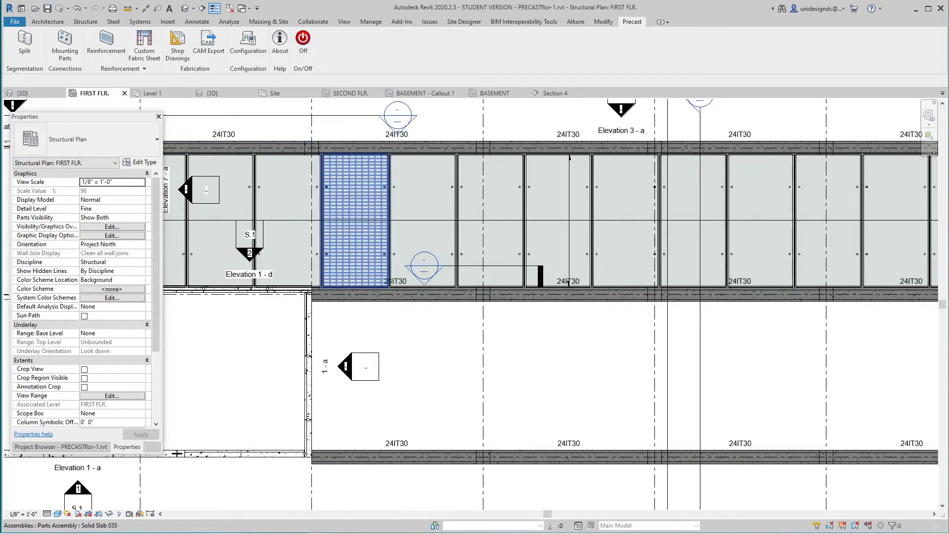
pyautogui.scroll(-2, 569, 281)
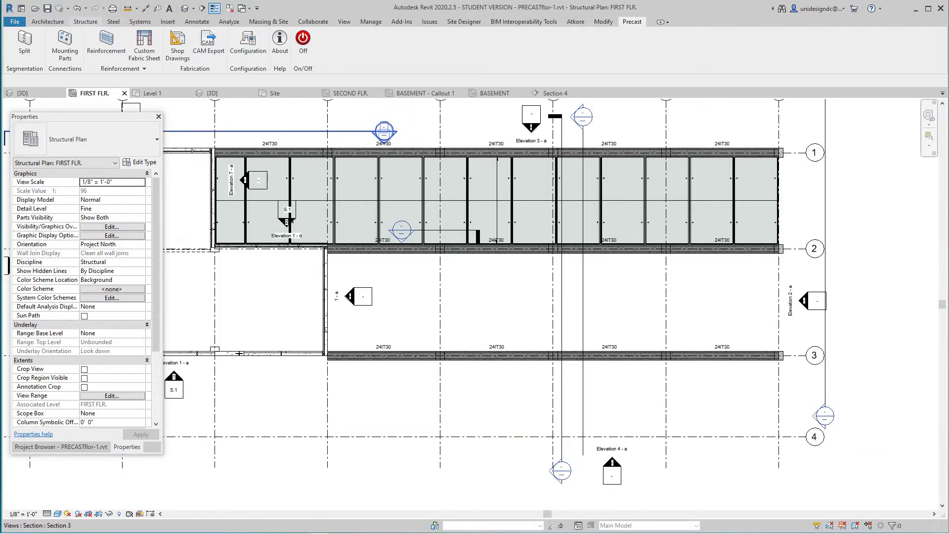
pyautogui.click(85, 21)
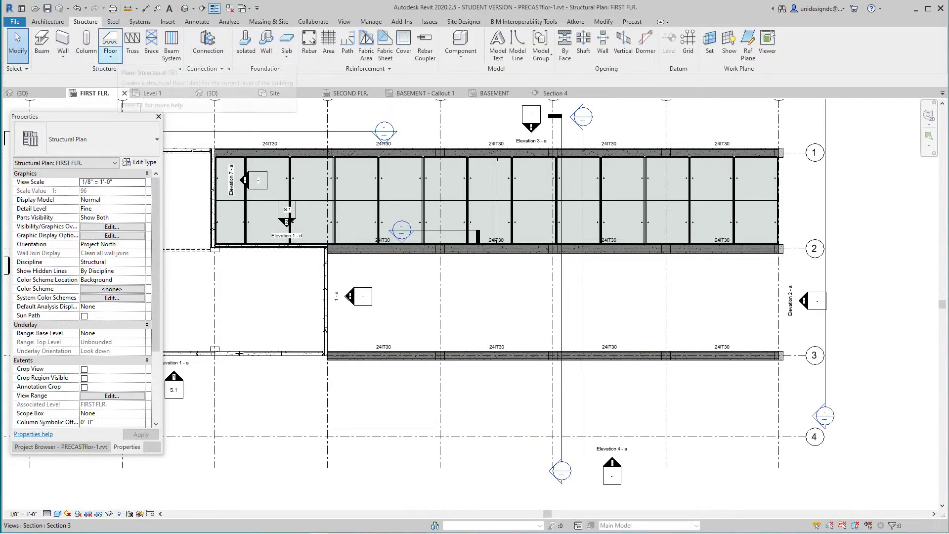
pyautogui.click(110, 56)
# Draw a rectangular 12" concrete floor between the grid 2 and 3 beams and finish it
pyautogui.click(139, 75)
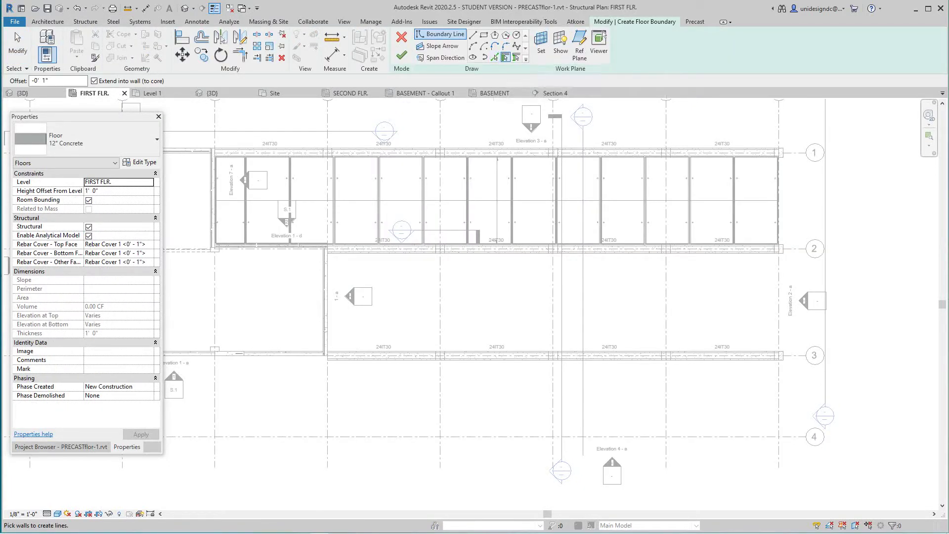
pyautogui.click(484, 35)
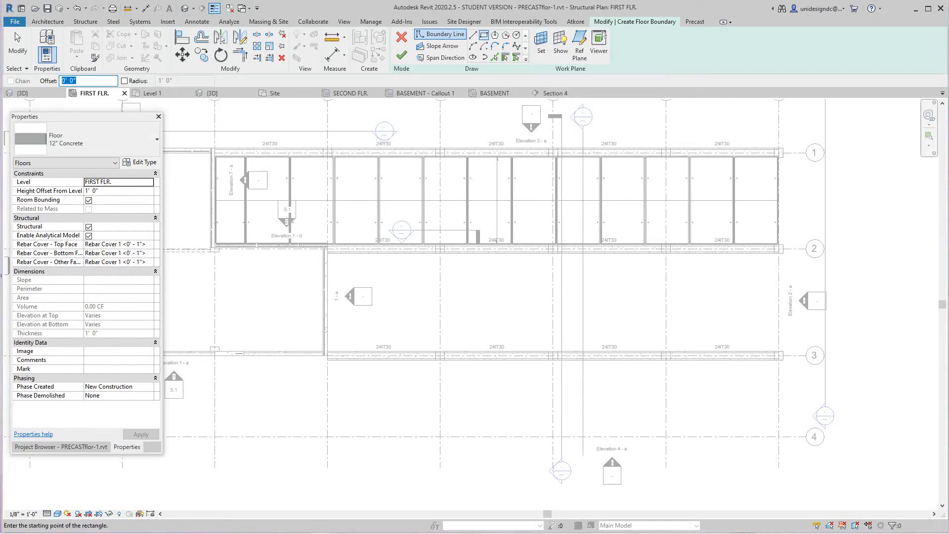
pyautogui.press('Return')
pyautogui.scroll(2, 330, 263)
pyautogui.scroll(2, 330, 263)
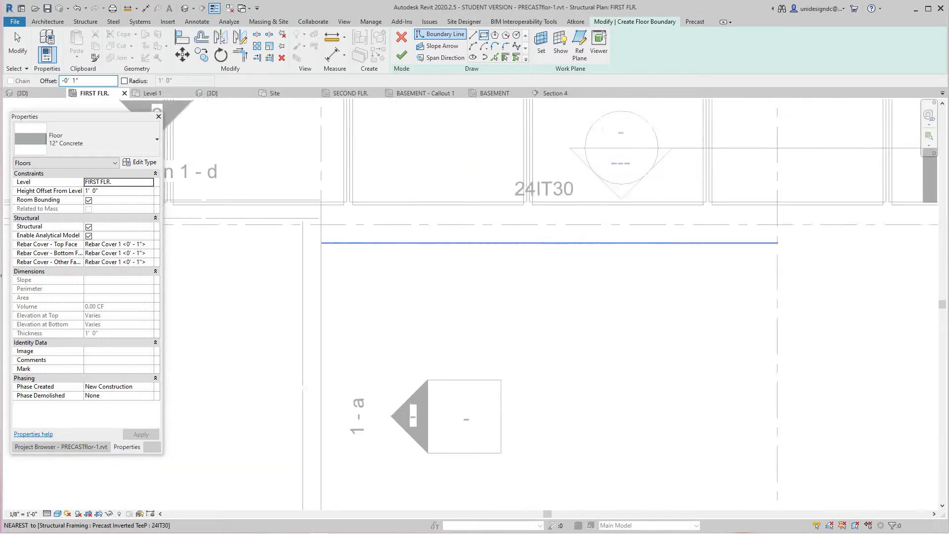
pyautogui.scroll(1, 331, 263)
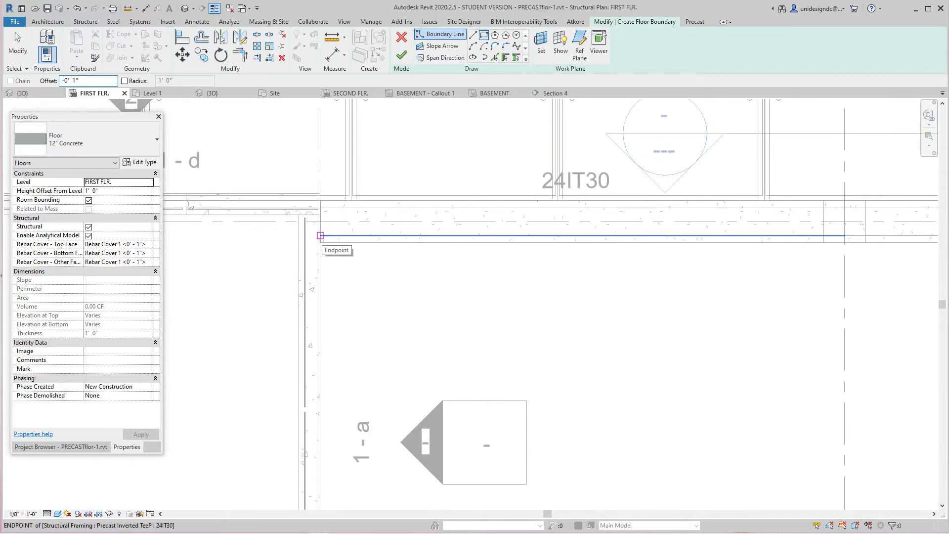
pyautogui.click(320, 236)
pyautogui.scroll(-3, 445, 305)
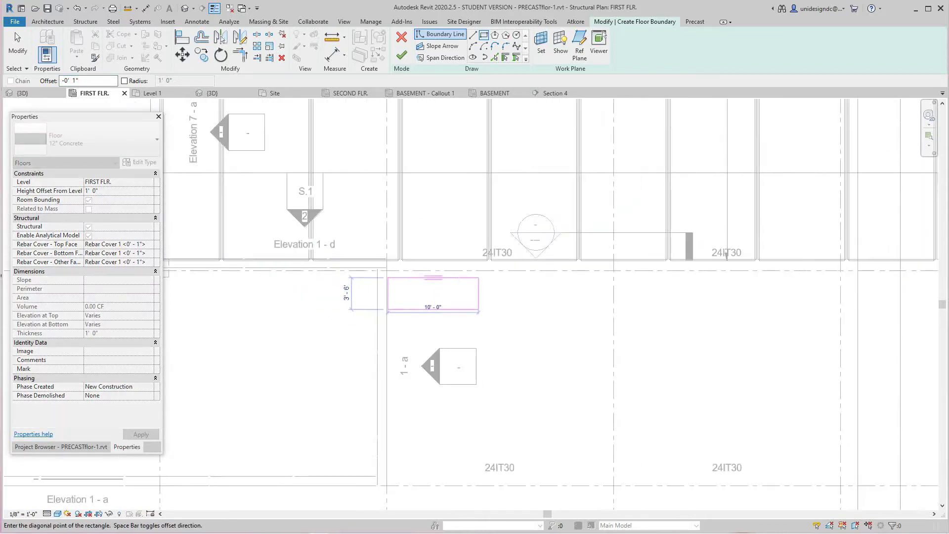
pyautogui.scroll(-2, 564, 334)
pyautogui.moveTo(612, 356); pyautogui.dragTo(450, 330, button='middle')
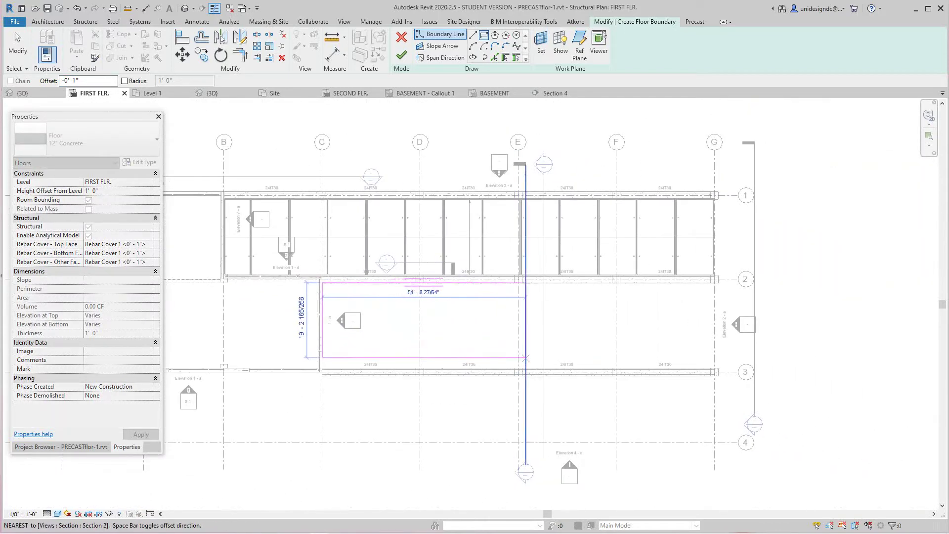
pyautogui.scroll(3, 734, 391)
pyautogui.scroll(2, 679, 348)
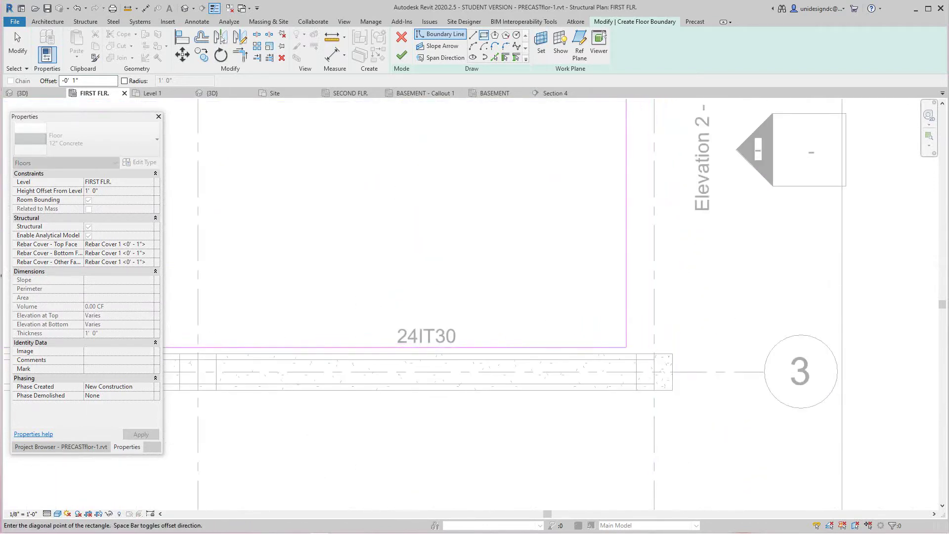
pyautogui.scroll(1, 648, 362)
pyautogui.click(662, 362)
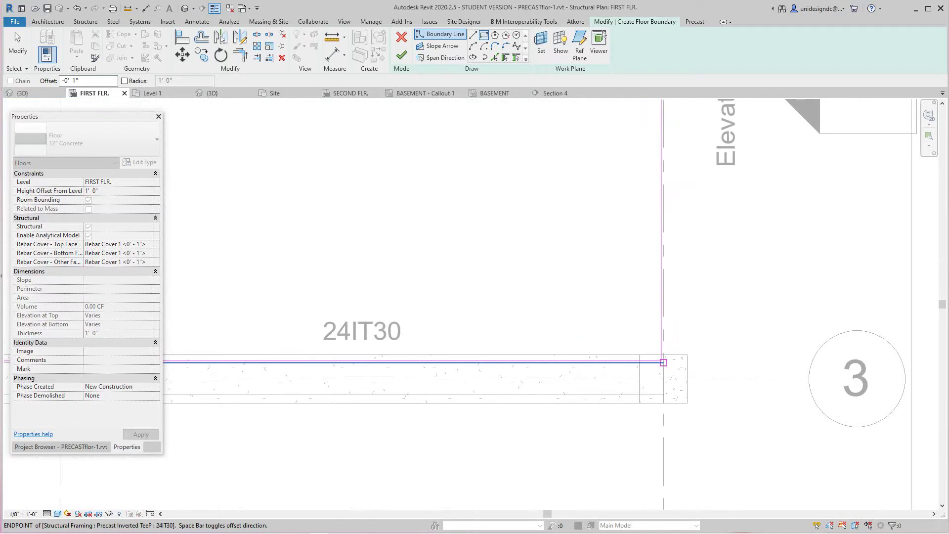
pyautogui.scroll(-3, 676, 360)
pyautogui.scroll(-2, 643, 338)
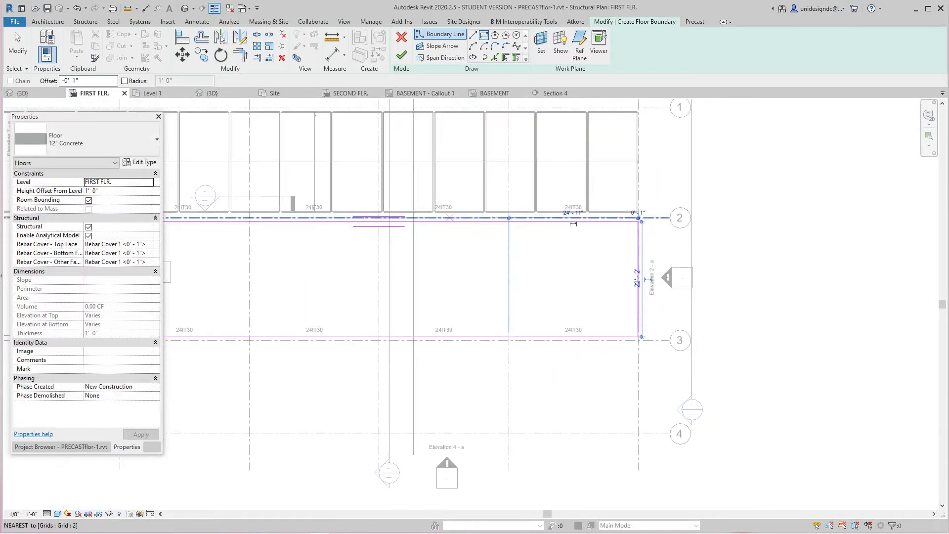
pyautogui.press('Escape')
pyautogui.press('Escape')
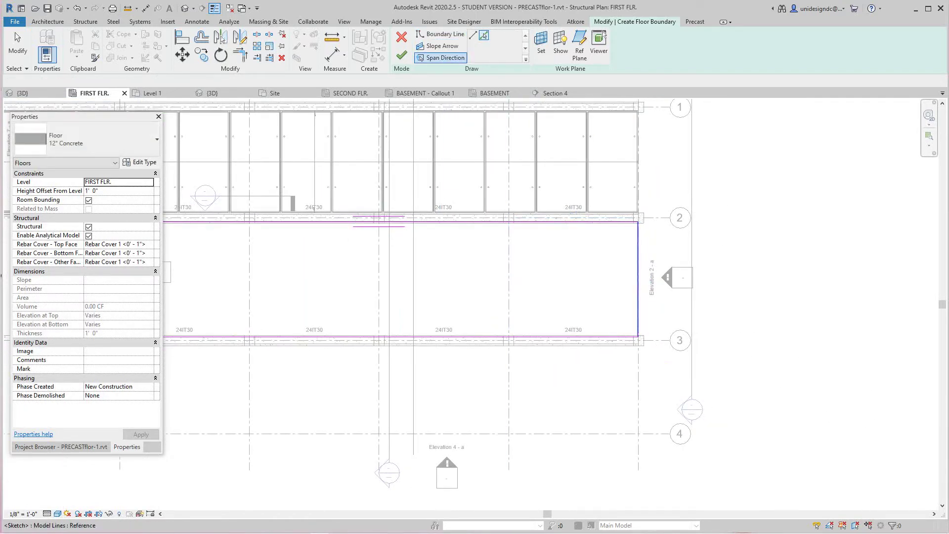
pyautogui.scroll(-2, 542, 289)
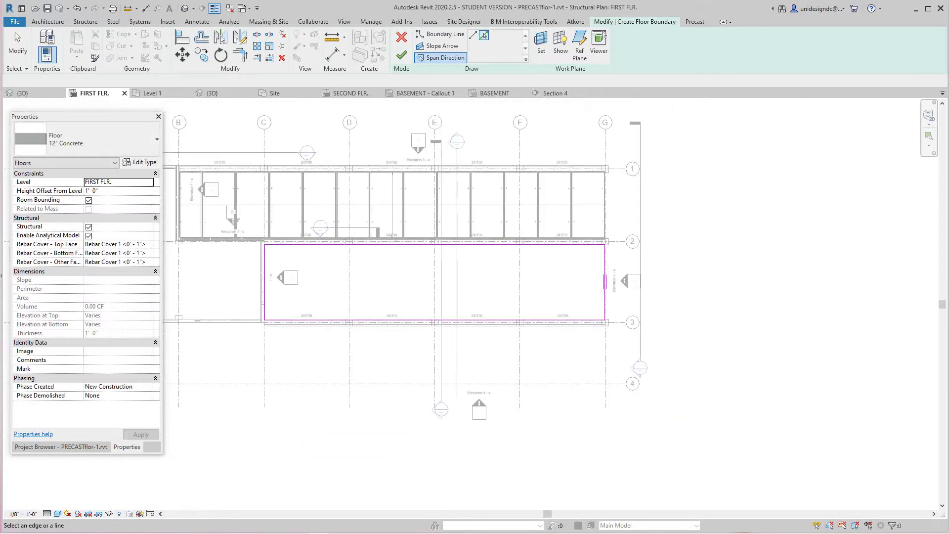
pyautogui.click(402, 55)
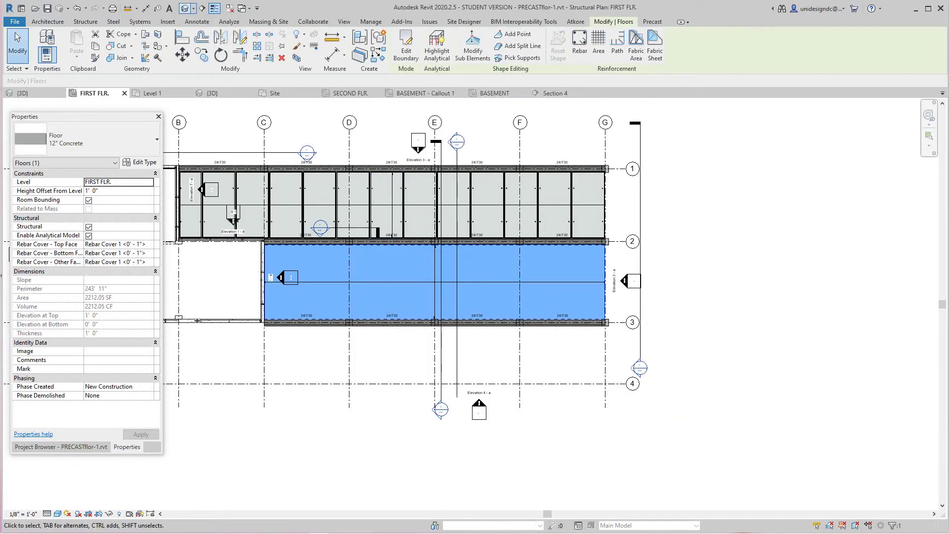
# Switch to the {3D} view and select the new floor between grids 2 and 3
pyautogui.click(22, 93)
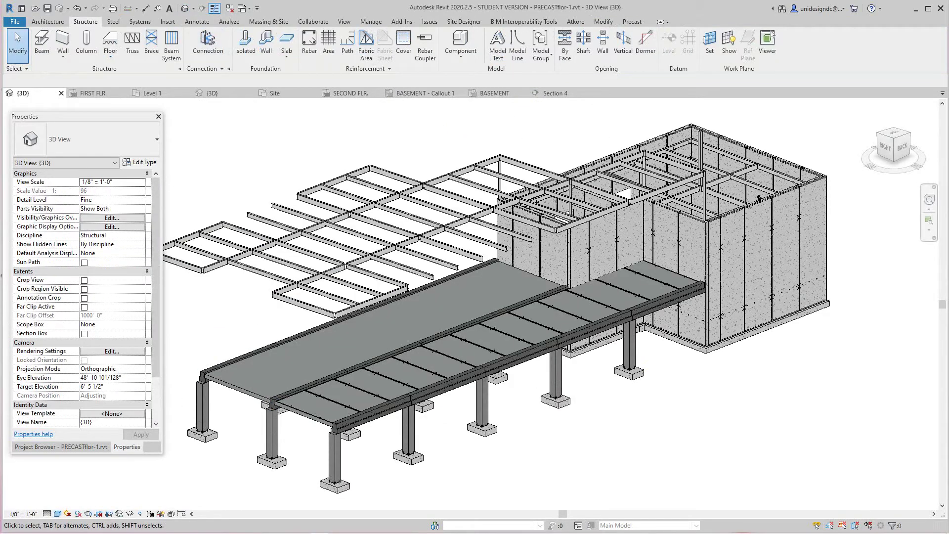
pyautogui.scroll(3, 520, 334)
pyautogui.moveTo(519, 333); pyautogui.dragTo(597, 311, button='middle')
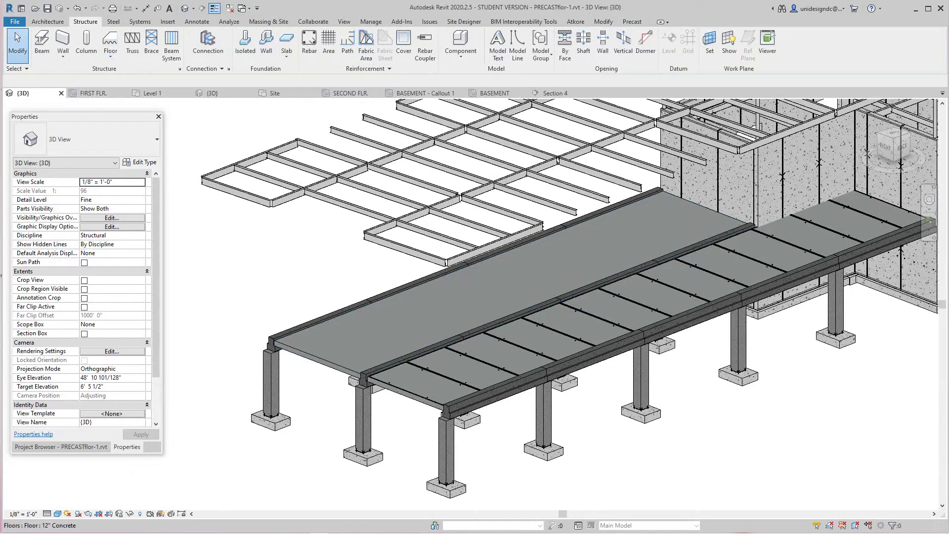
pyautogui.click(326, 356)
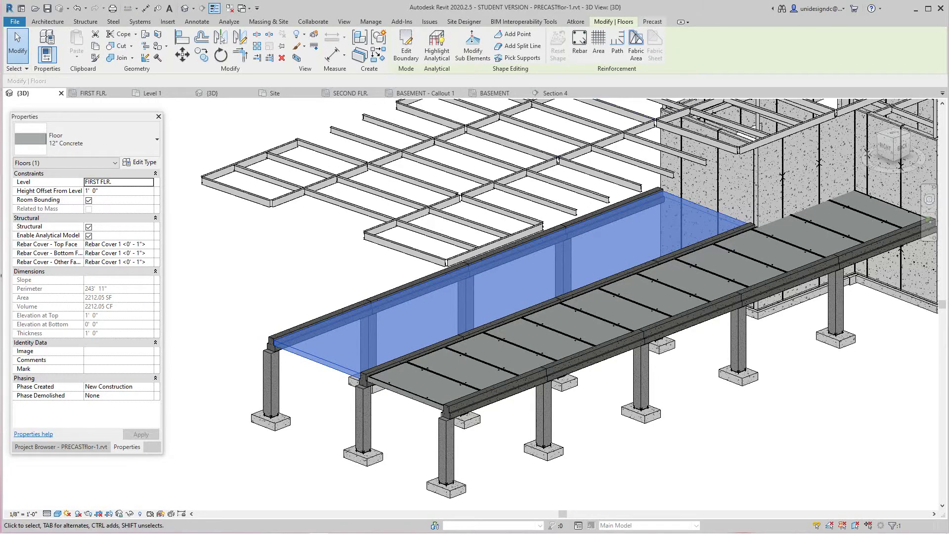
pyautogui.click(653, 20)
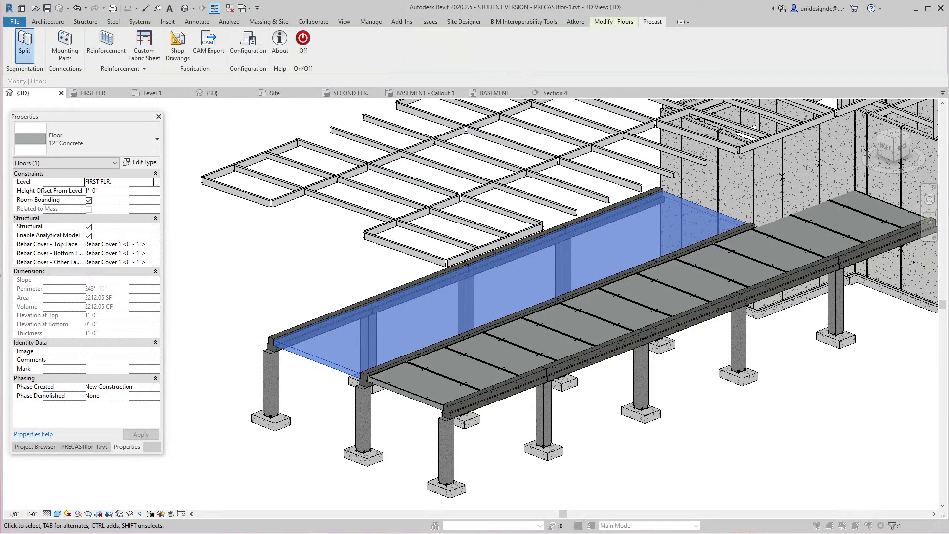
# Split the grid 2–3 floor into parts, keeping Solid Slab as the floor type
pyautogui.click(25, 43)
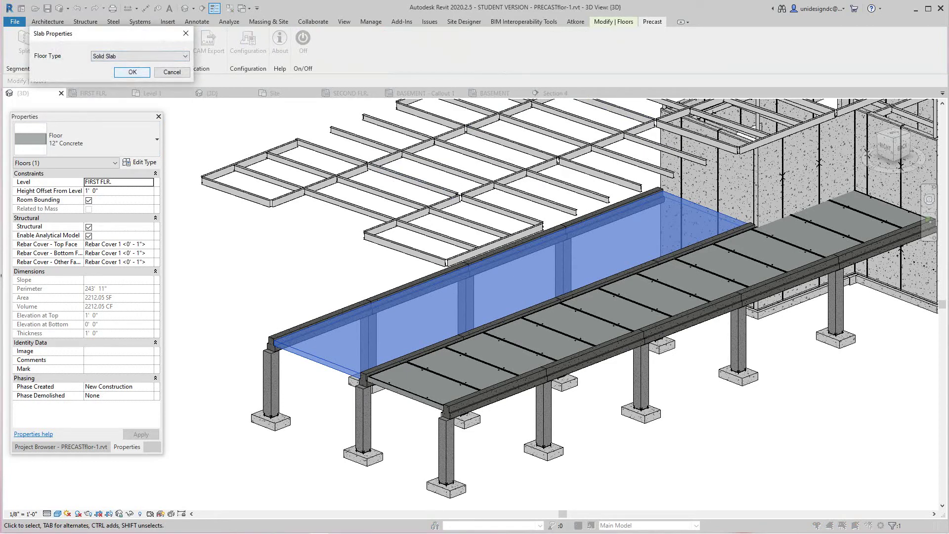
pyautogui.press('Return')
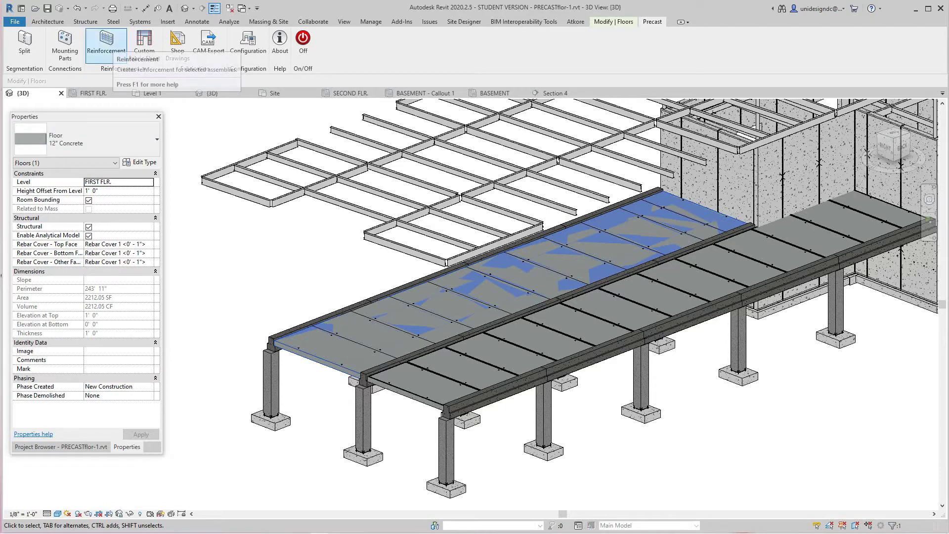
# Reinforce the slab parts with User Defined bottom 6 500S bars inside and outside
pyautogui.click(106, 45)
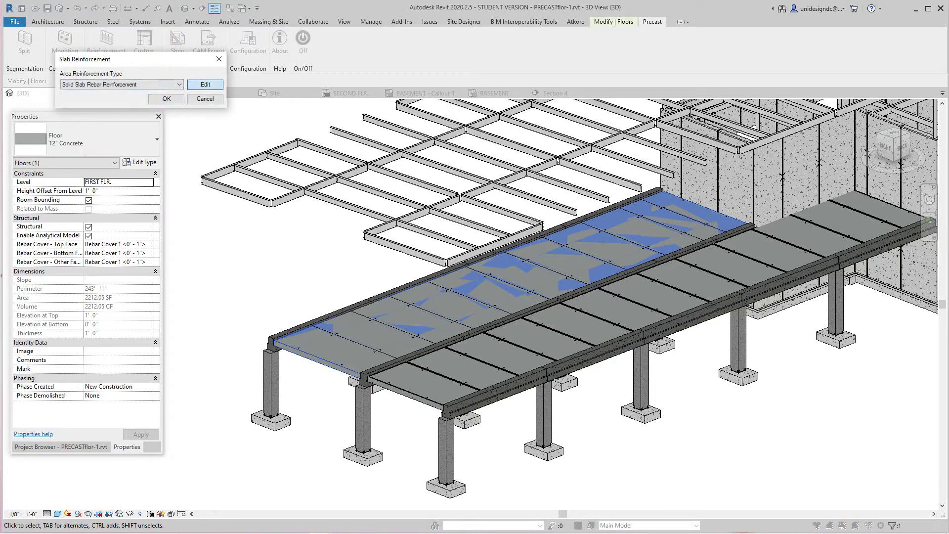
pyautogui.click(205, 83)
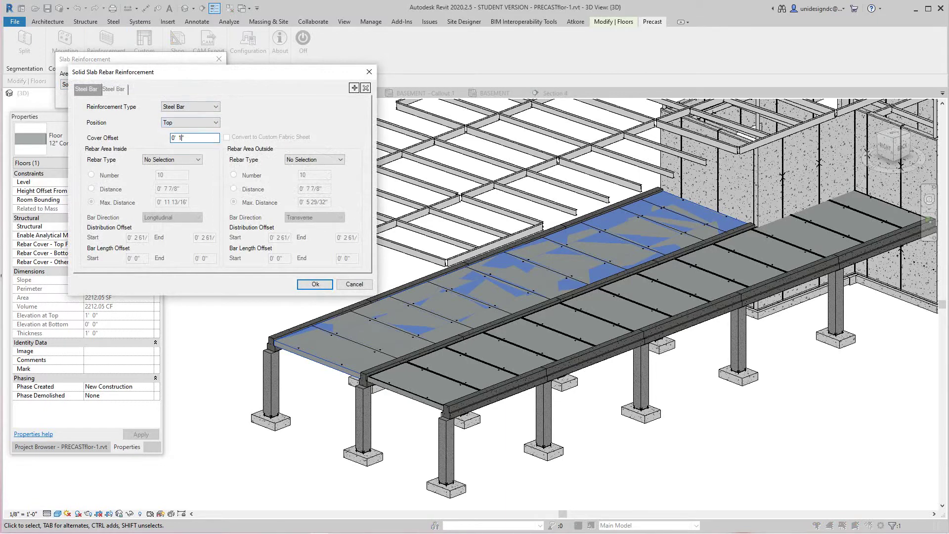
pyautogui.click(197, 159)
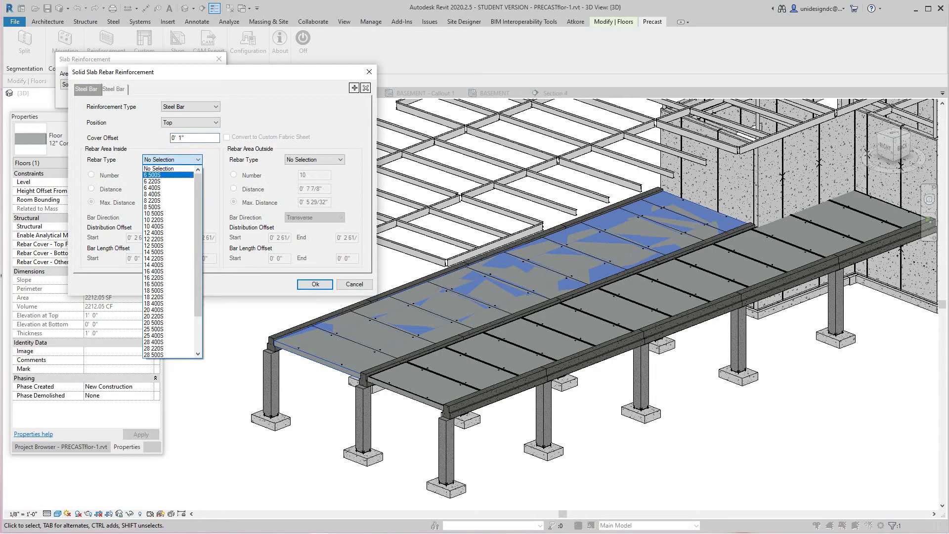
pyautogui.click(171, 171)
pyautogui.click(315, 160)
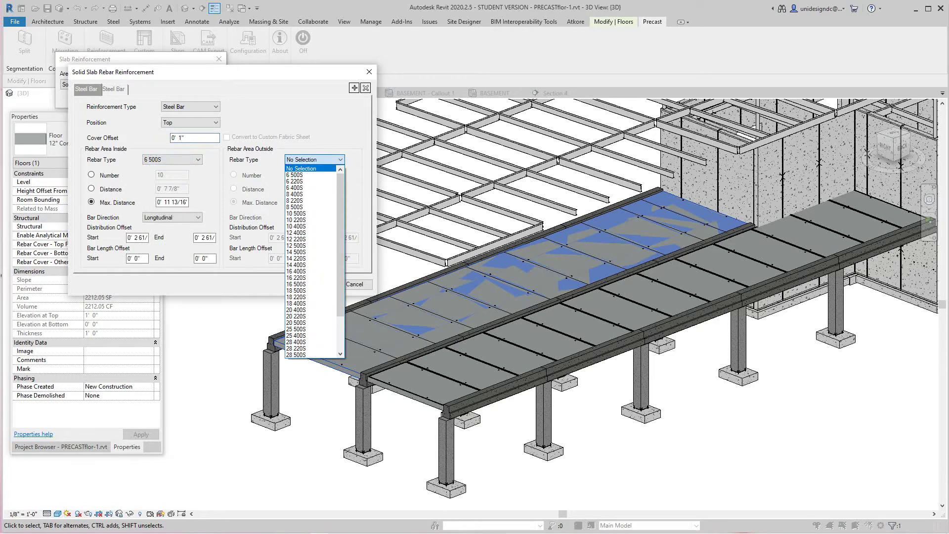
pyautogui.click(304, 175)
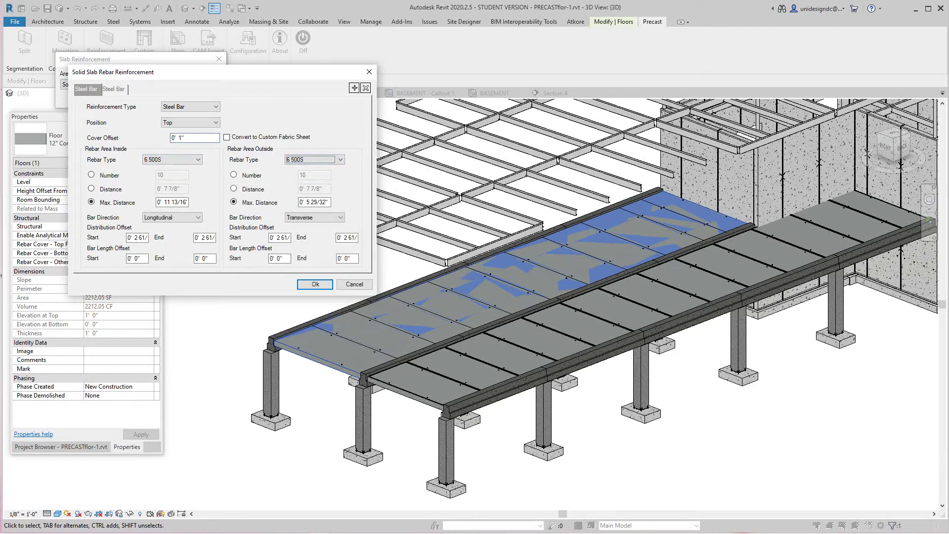
pyautogui.click(191, 122)
pyautogui.click(175, 131)
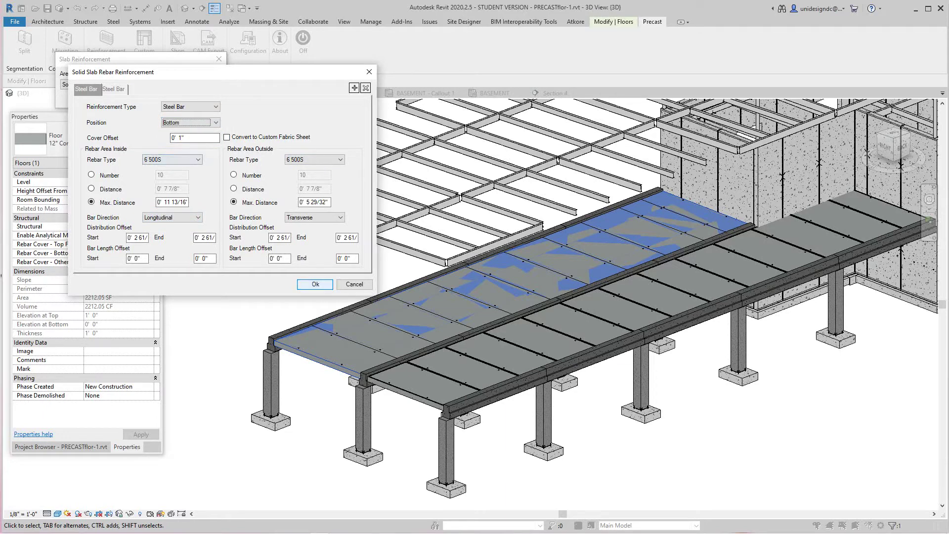
pyautogui.click(315, 285)
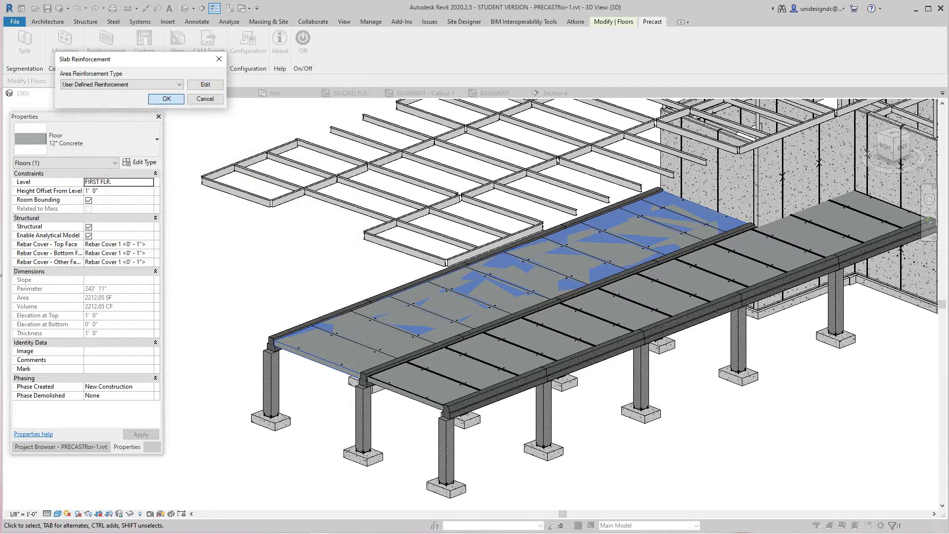
pyautogui.click(167, 99)
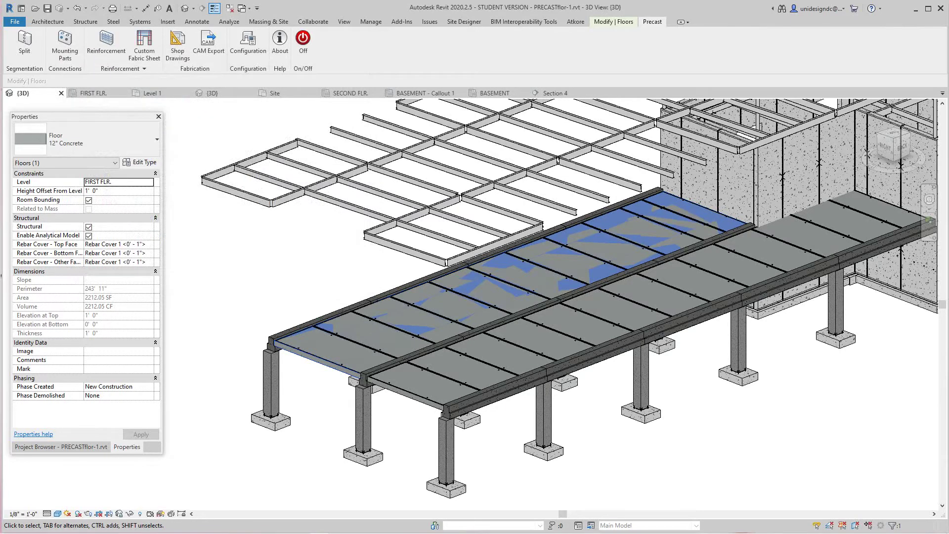
pyautogui.scroll(2, 393, 308)
pyautogui.scroll(2, 394, 308)
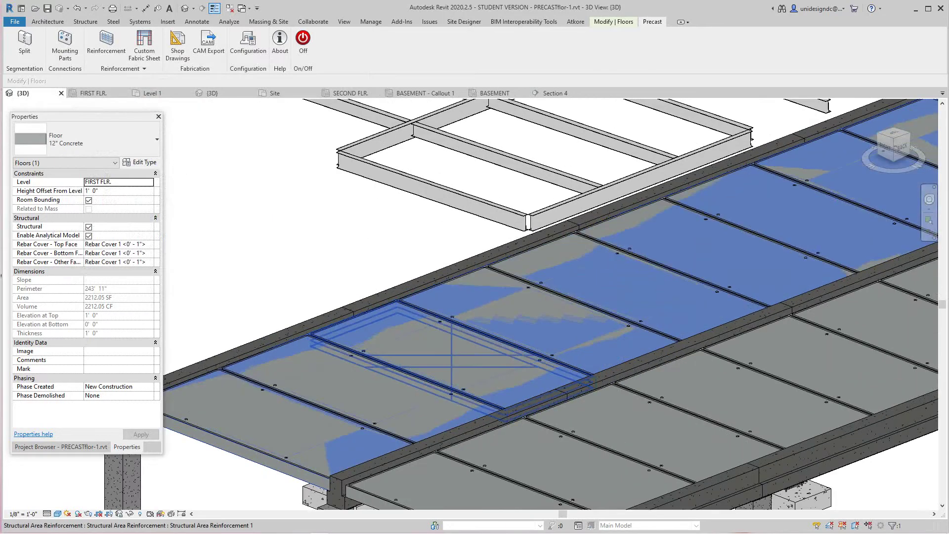
pyautogui.scroll(-2, 475, 304)
pyautogui.scroll(2, 475, 305)
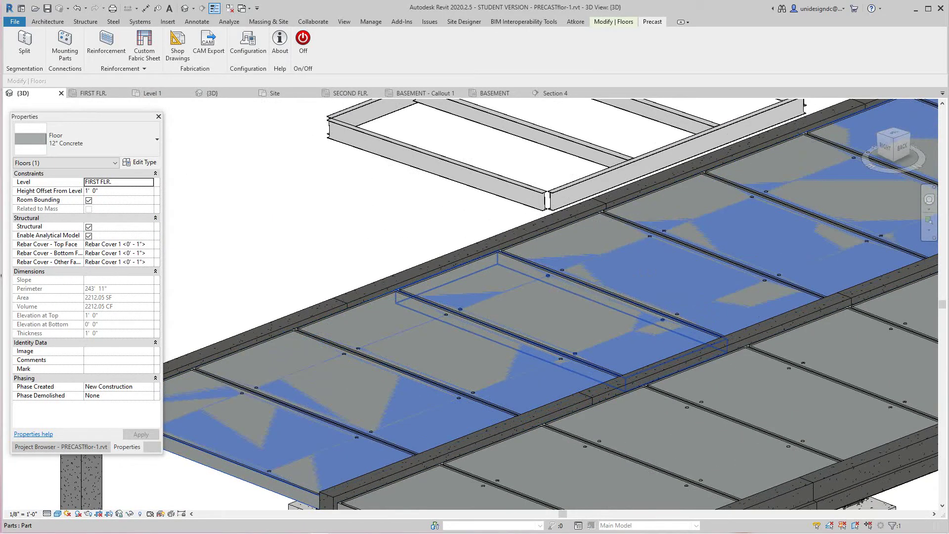
pyautogui.scroll(-1, 456, 289)
pyautogui.scroll(-2, 475, 304)
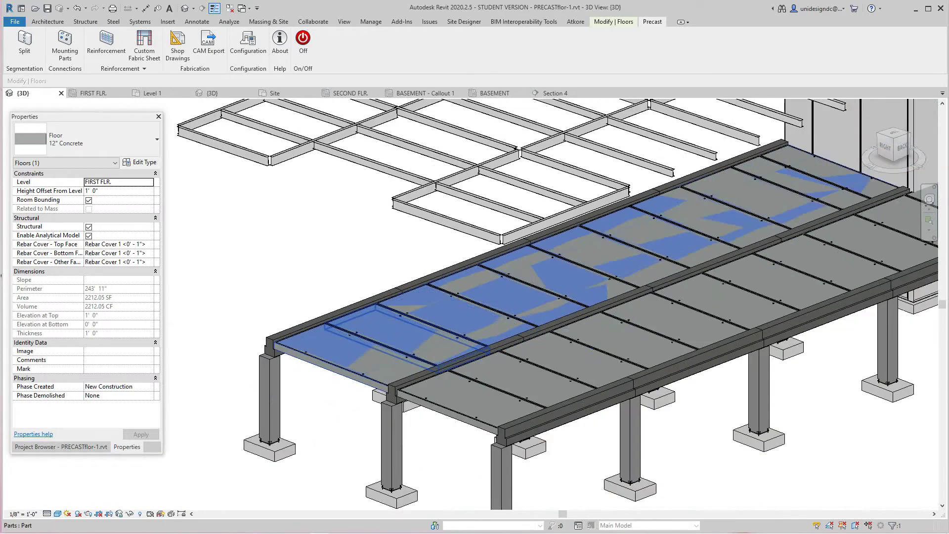
pyautogui.scroll(-1, 475, 304)
pyautogui.press('Escape')
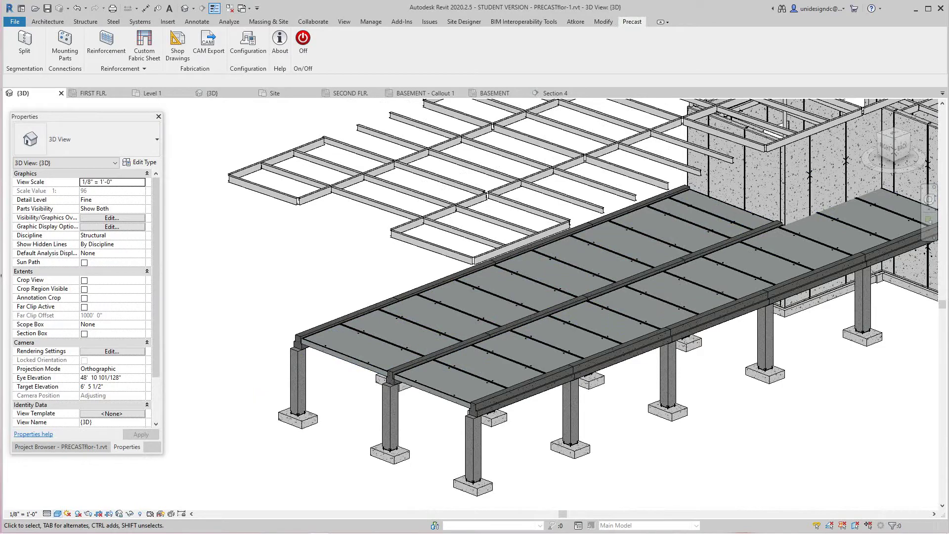
# Switch the 3D view to Wireframe and orbit around the slab rebar, ending isometric
pyautogui.click(56, 513)
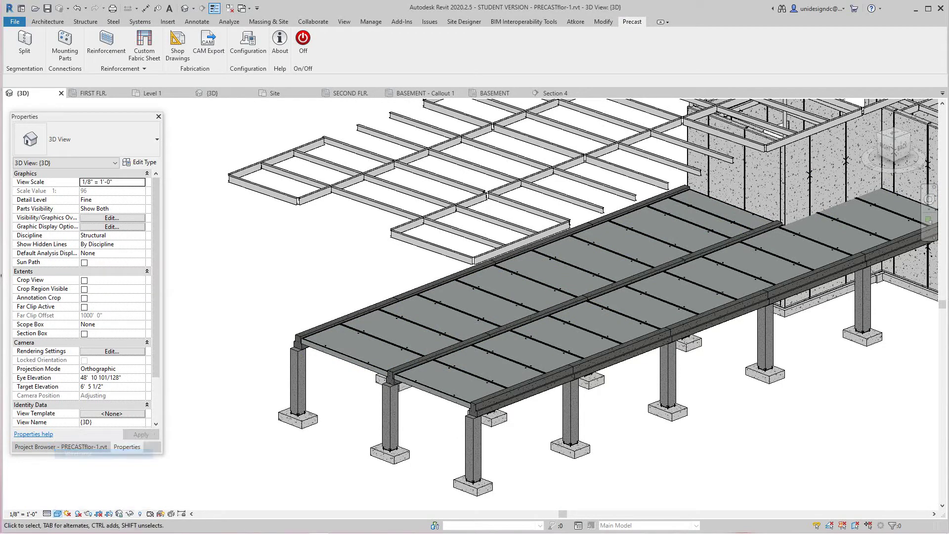
pyautogui.scroll(2, 334, 352)
pyautogui.scroll(2, 334, 352)
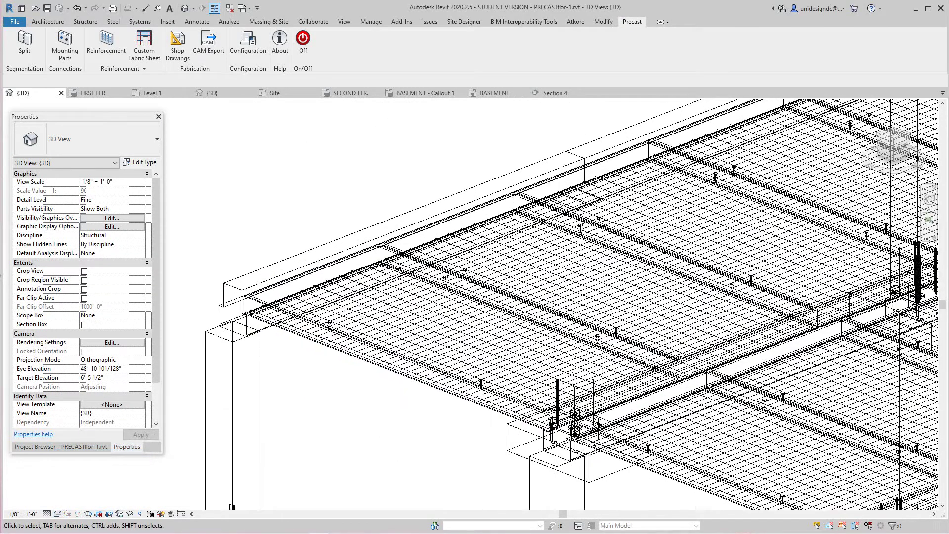
pyautogui.scroll(1, 333, 352)
pyautogui.scroll(-2, 668, 408)
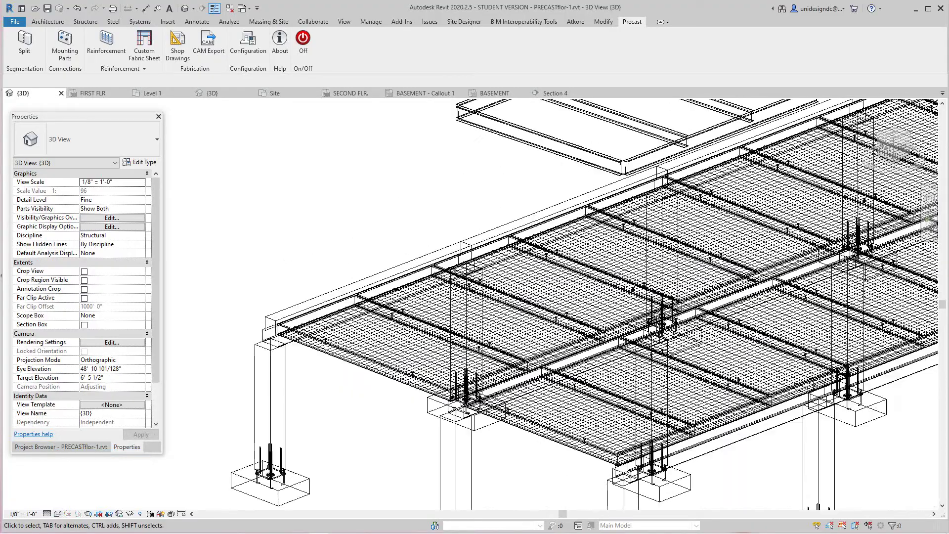
pyautogui.scroll(2, 519, 356)
pyautogui.scroll(-1, 355, 371)
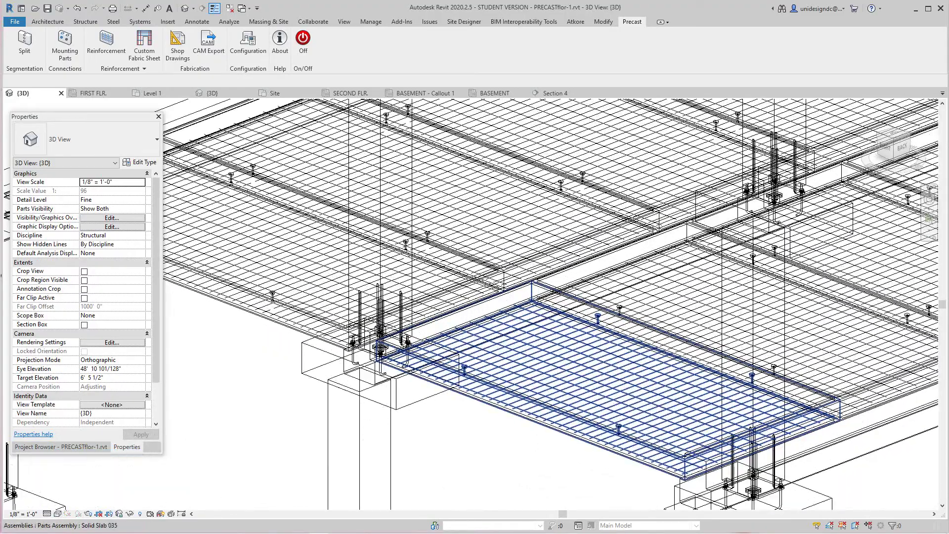
pyautogui.scroll(-1, 355, 372)
pyautogui.scroll(-1, 355, 371)
pyautogui.scroll(-1, 355, 371)
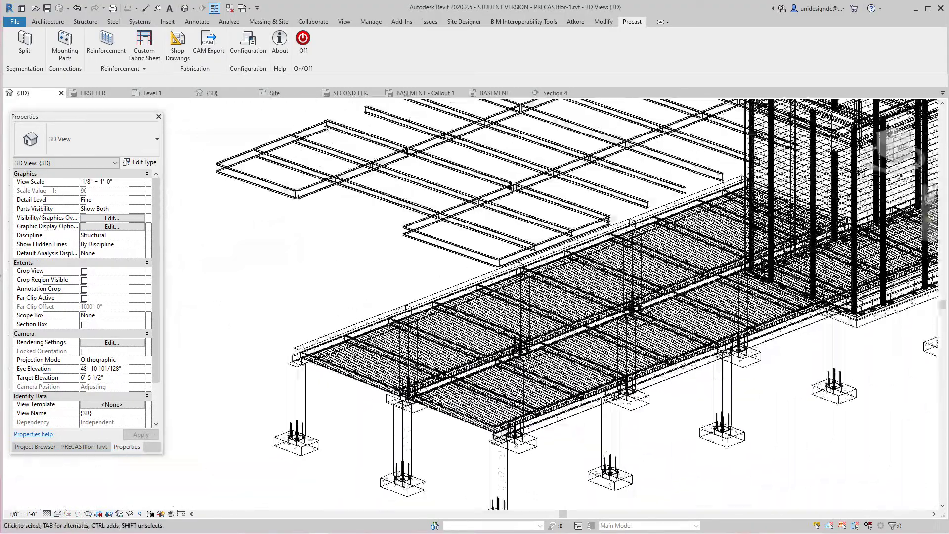
pyautogui.keyDown('shift'); pyautogui.moveTo(898, 149); pyautogui.dragTo(894, 144, button='middle'); pyautogui.keyUp('shift')
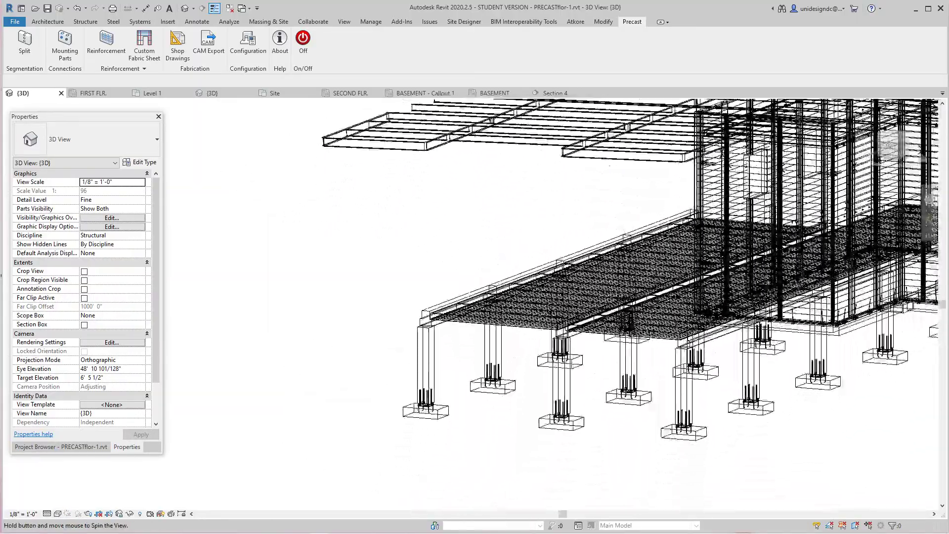
pyautogui.keyDown('shift'); pyautogui.moveTo(893, 142); pyautogui.dragTo(894, 144, button='middle'); pyautogui.keyUp('shift')
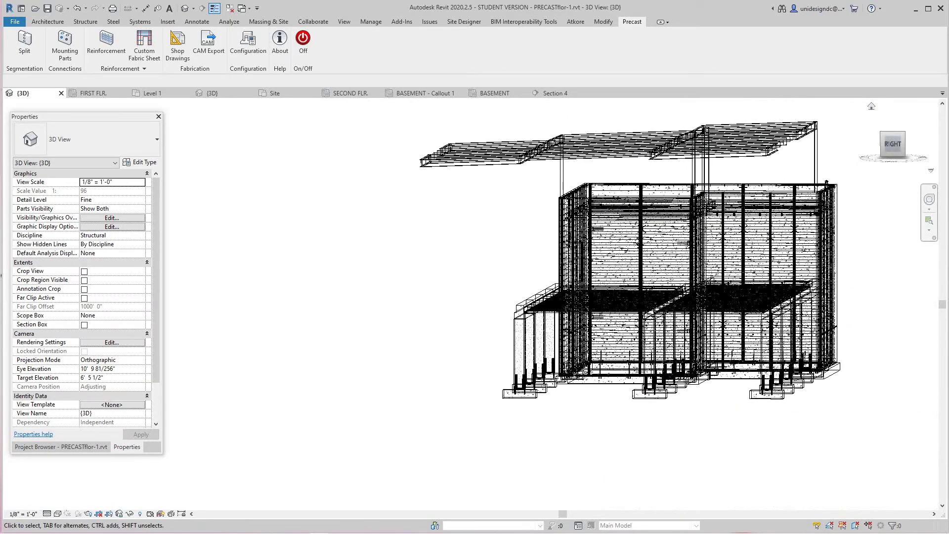
pyautogui.click(872, 107)
pyautogui.scroll(5, 504, 296)
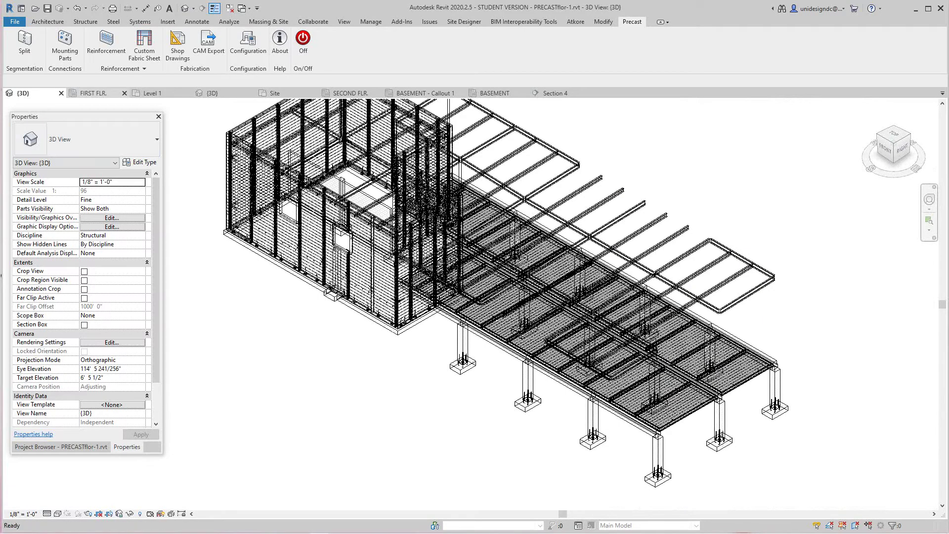
# Go to the FIRST FLR. structural plan with the Annotate tools showing
pyautogui.click(95, 93)
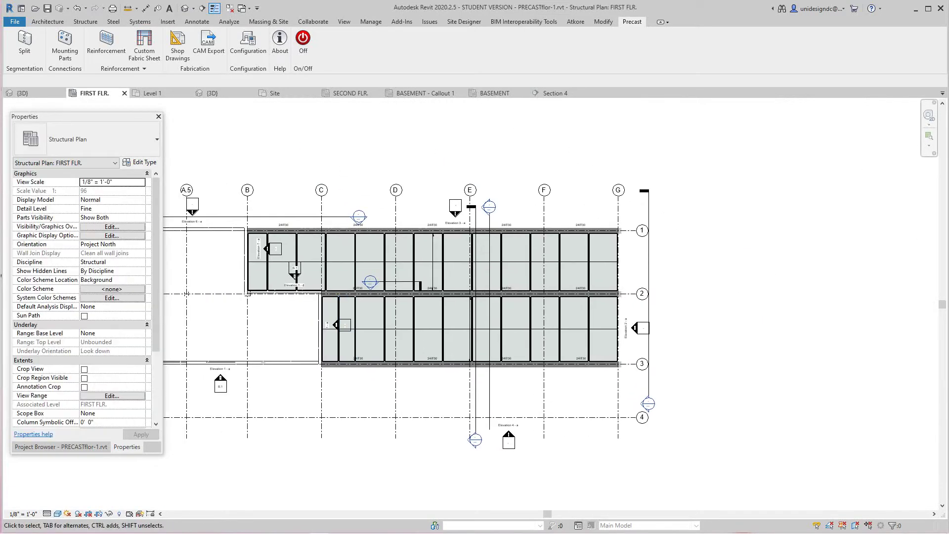
pyautogui.scroll(5, 251, 234)
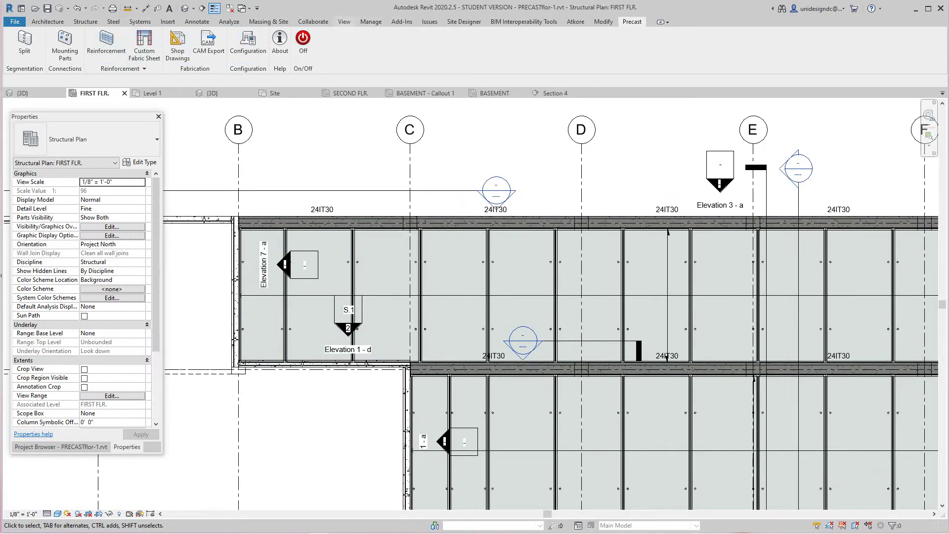
pyautogui.click(196, 21)
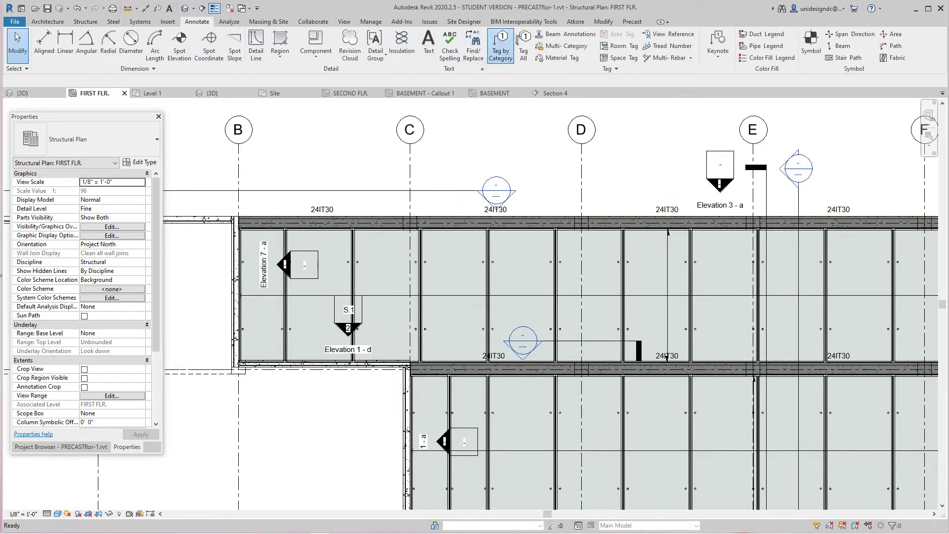
# Start Tag by Category and tag the first five slab bays from grid B
pyautogui.click(261, 282)
pyautogui.click(157, 8)
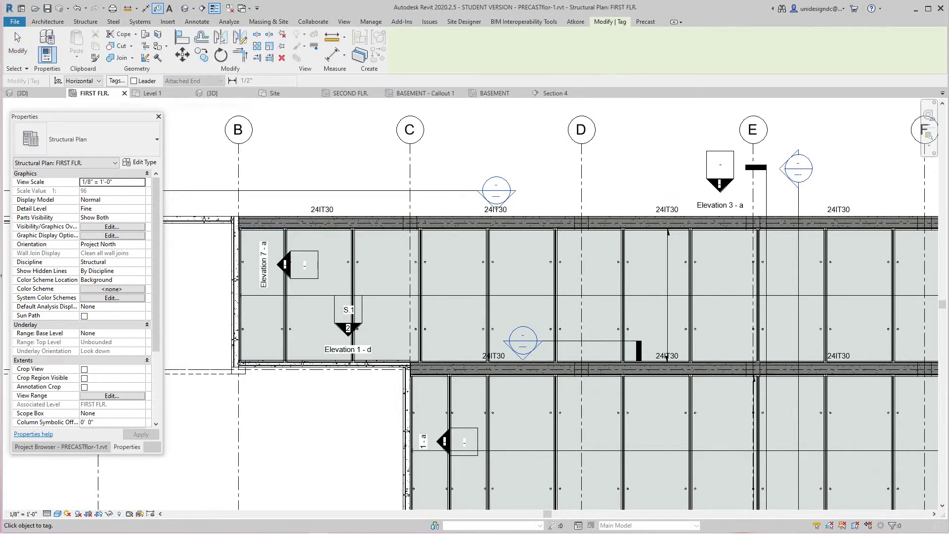
pyautogui.scroll(3, 253, 319)
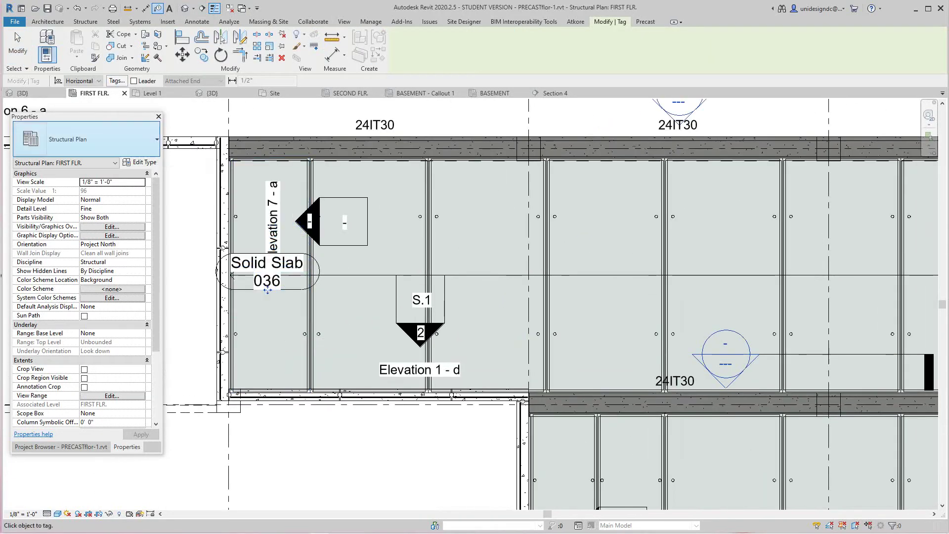
pyautogui.click(267, 290)
pyautogui.click(366, 292)
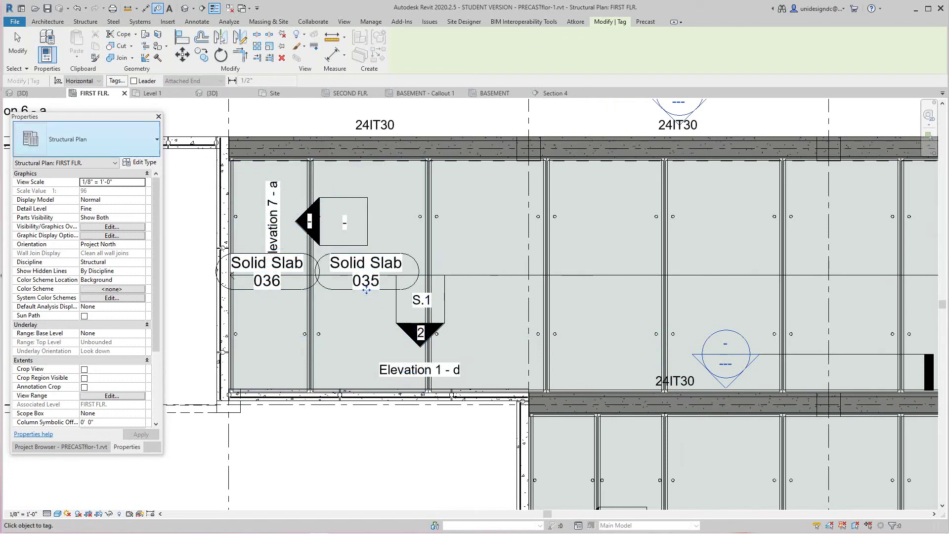
pyautogui.click(484, 291)
pyautogui.moveTo(484, 290); pyautogui.dragTo(444, 282, button='middle')
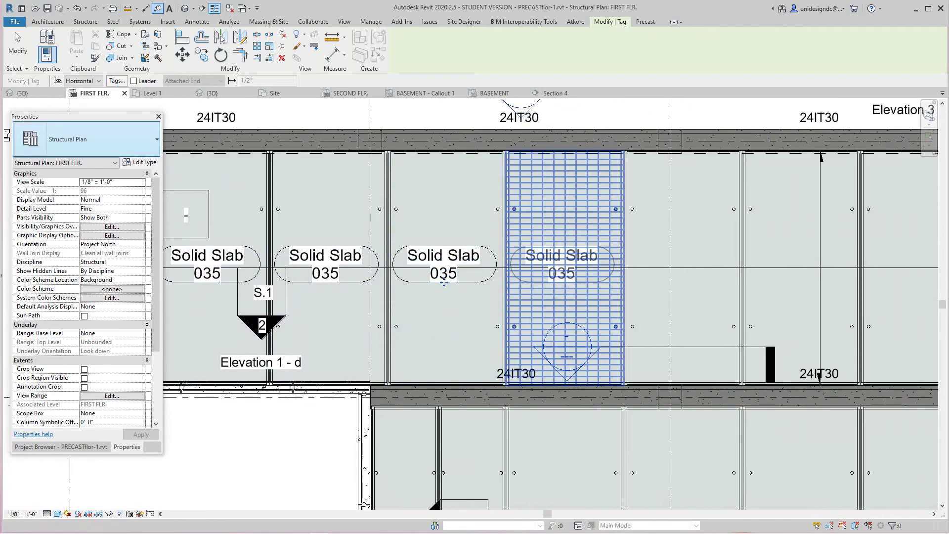
pyautogui.click(562, 282)
pyautogui.click(680, 285)
pyautogui.moveTo(679, 285); pyautogui.dragTo(428, 266, button='middle')
# Tag the remaining top-row slabs, panning along the row
pyautogui.click(547, 266)
pyautogui.click(665, 265)
pyautogui.moveTo(666, 265); pyautogui.dragTo(456, 251, button='middle')
pyautogui.click(575, 252)
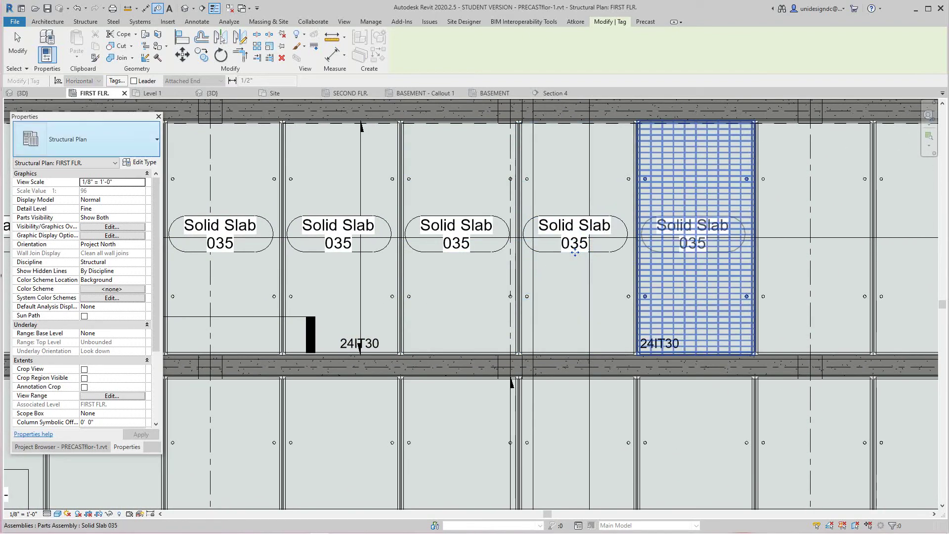
pyautogui.moveTo(811, 255); pyautogui.dragTo(612, 250, button='middle')
pyautogui.click(613, 250)
pyautogui.click(495, 250)
pyautogui.click(731, 249)
pyautogui.click(849, 249)
pyautogui.scroll(-3, 849, 250)
pyautogui.scroll(1, 838, 339)
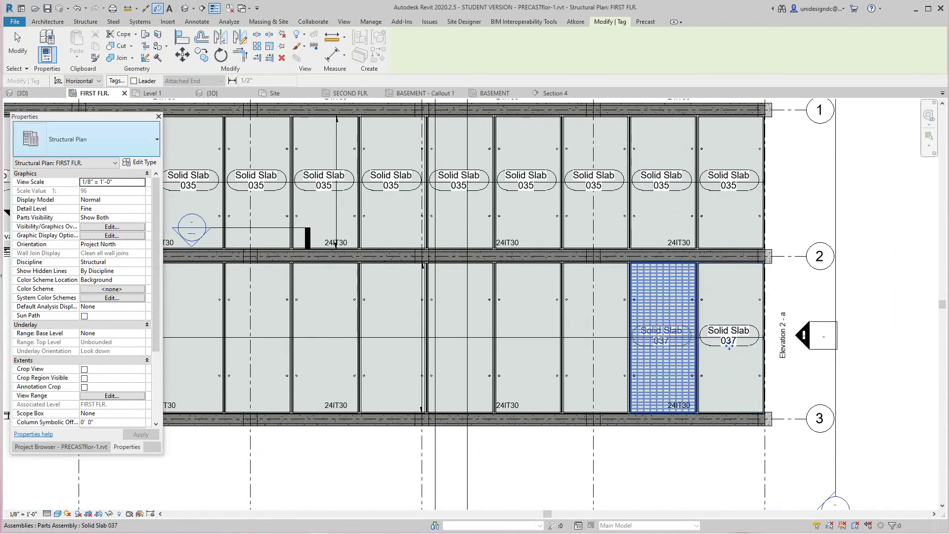
# Tag the lower-row slabs, including the two narrow panels at the left end
pyautogui.click(661, 344)
pyautogui.click(594, 344)
pyautogui.click(527, 344)
pyautogui.click(459, 344)
pyautogui.click(391, 343)
pyautogui.click(324, 344)
pyautogui.moveTo(323, 345); pyautogui.dragTo(511, 360, button='middle')
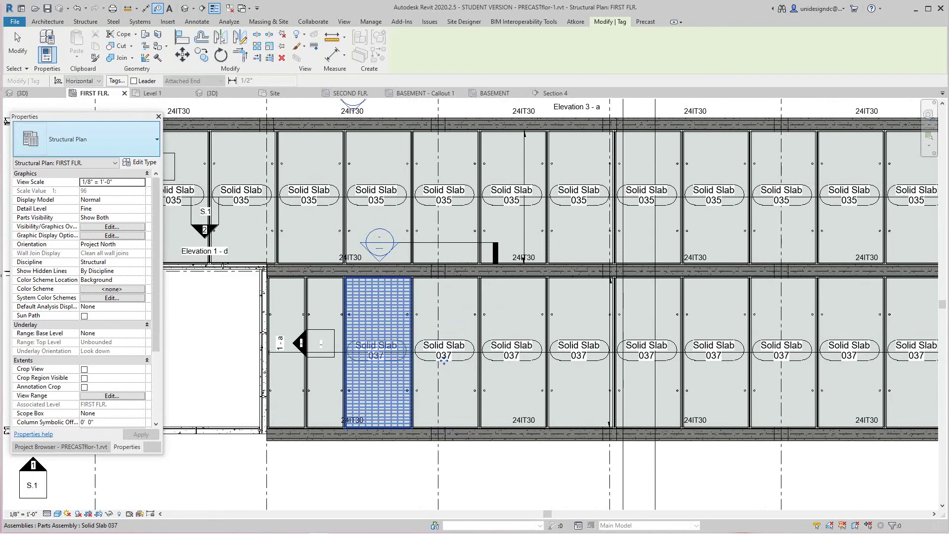
pyautogui.click(325, 348)
pyautogui.click(286, 350)
pyautogui.scroll(2, 280, 364)
pyautogui.scroll(-3, 425, 338)
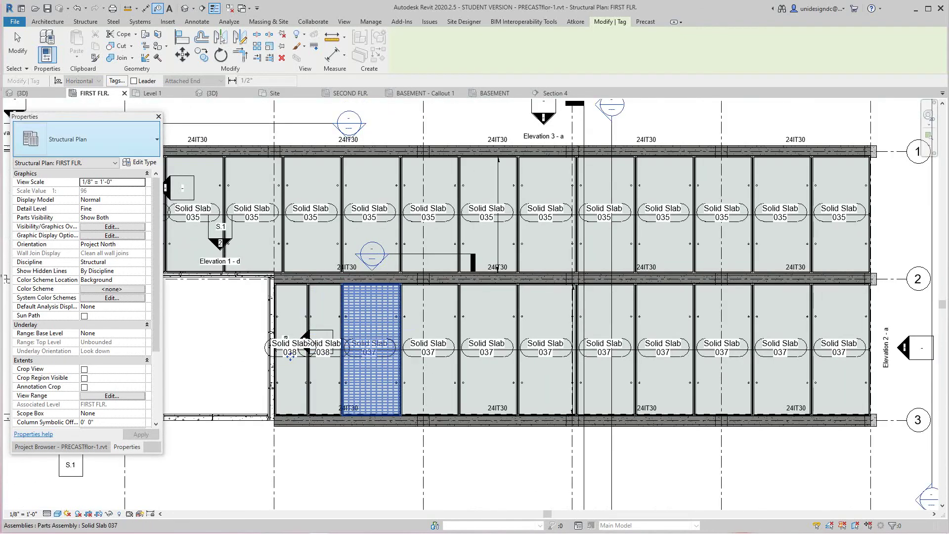
pyautogui.scroll(1, 360, 346)
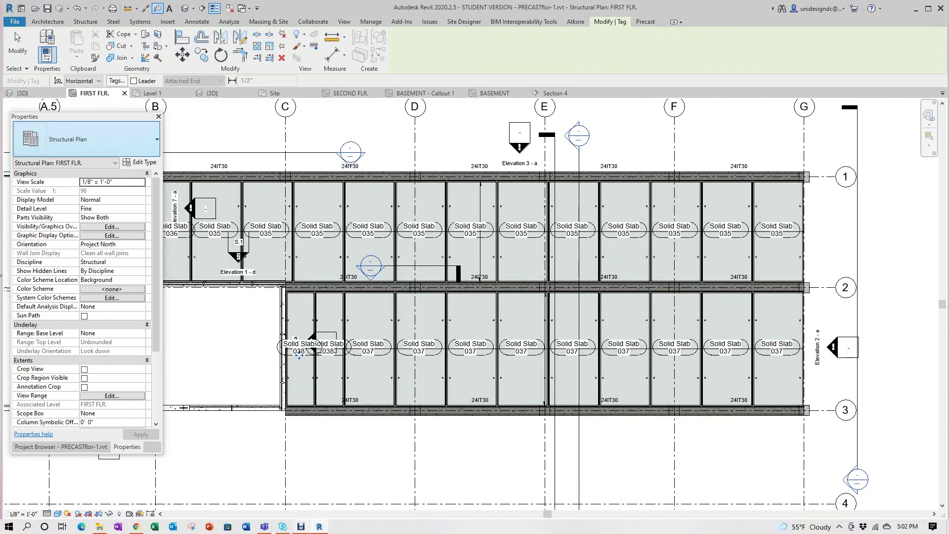
pyautogui.click(301, 527)
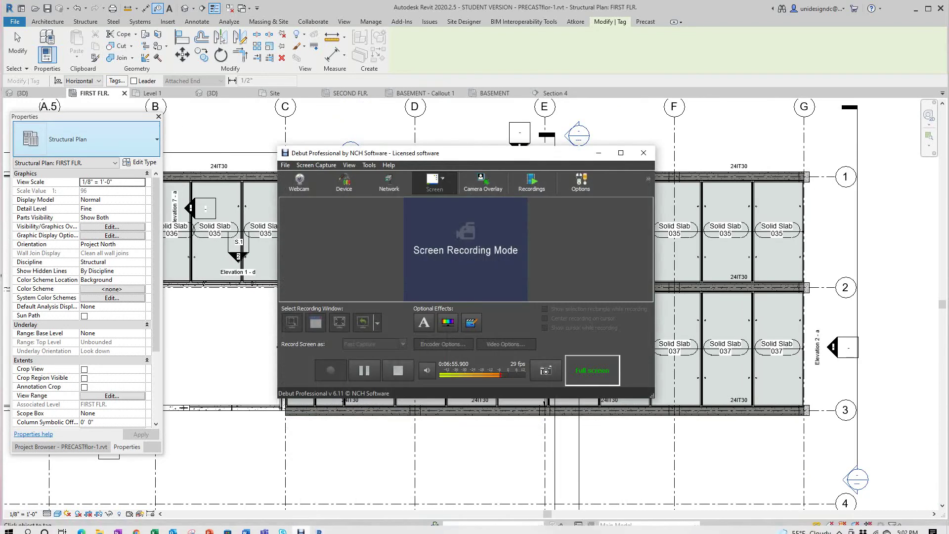